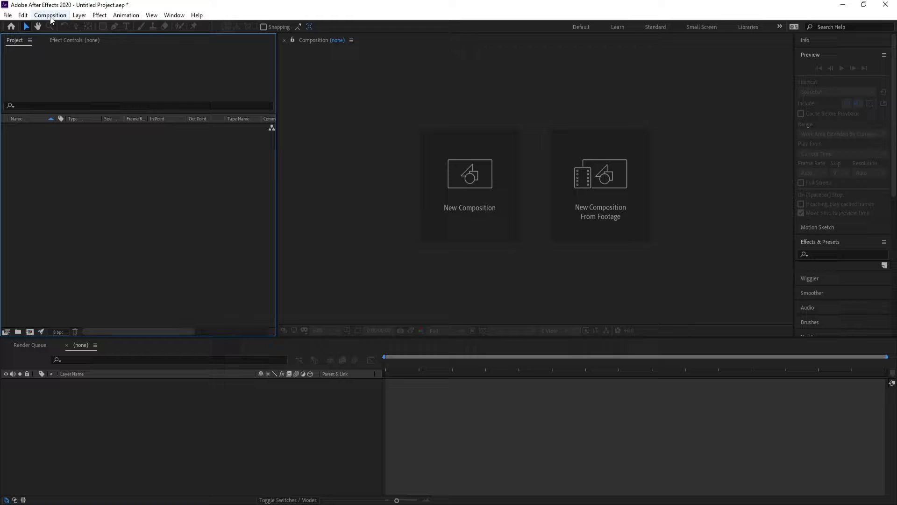
Create a new composition, Comp 1, with the default settings.
left_click(50, 15)
left_click(61, 26)
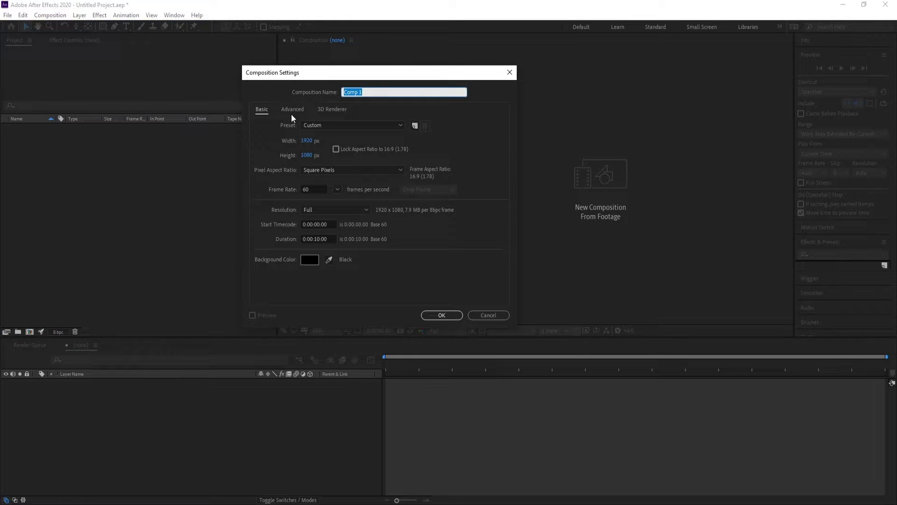
left_click(447, 317)
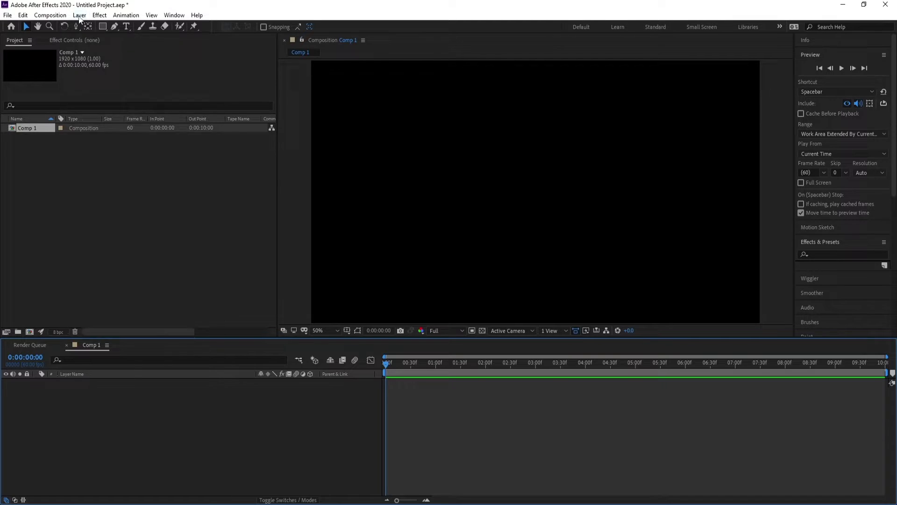
Add a new solid layer named Form.
left_click(80, 15)
mouse_move(81, 27)
left_click(234, 37)
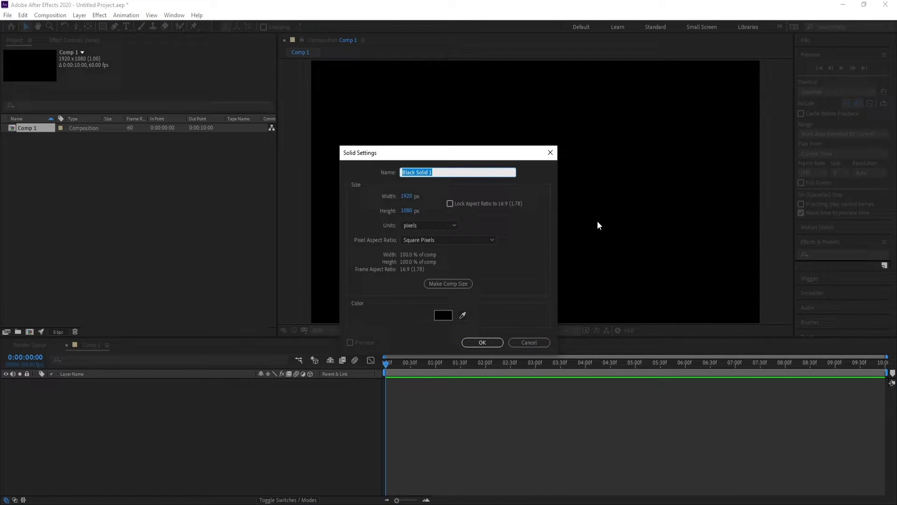
type("Form")
key("Return")
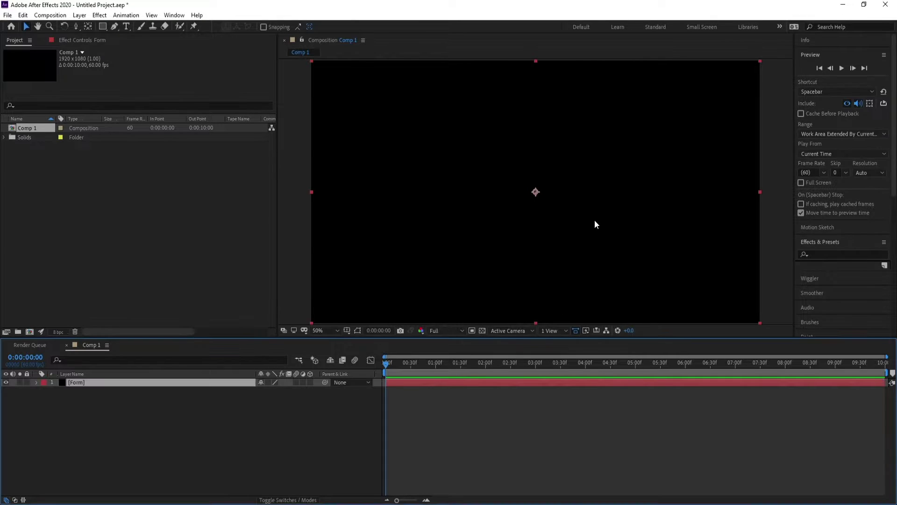
Apply RG Trapcode Form to the Form solid and move the time to 0:00:01:11.
left_click(100, 15)
mouse_move(181, 225)
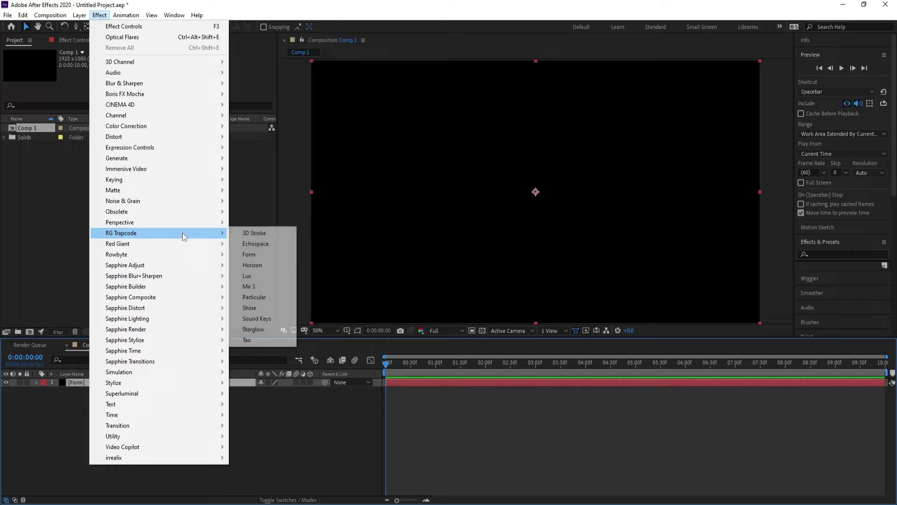
left_click(262, 254)
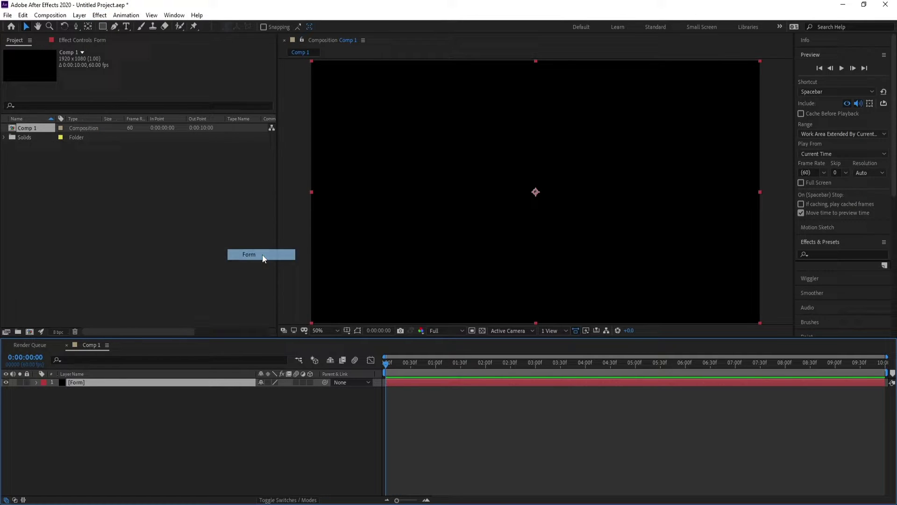
left_click(445, 366)
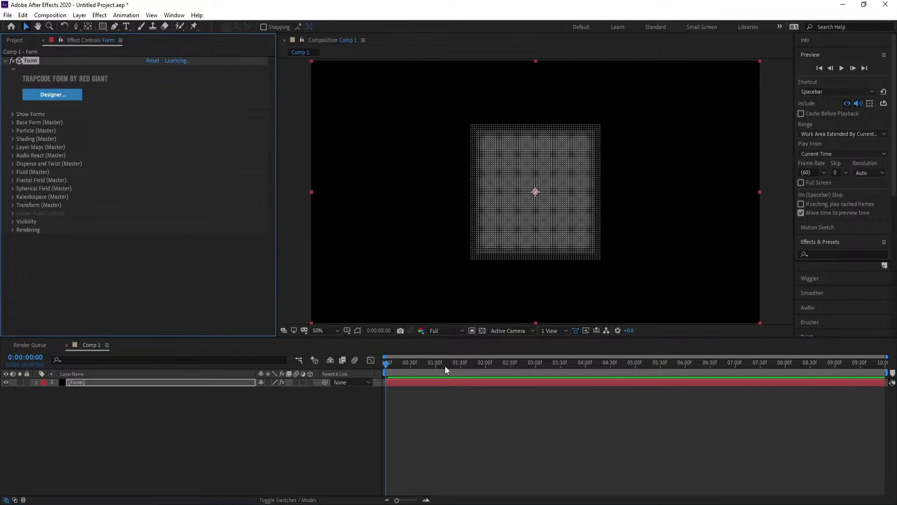
Set Base Form Size to XYZ Individual with size 2500 × 900 × 200.
left_click(12, 124)
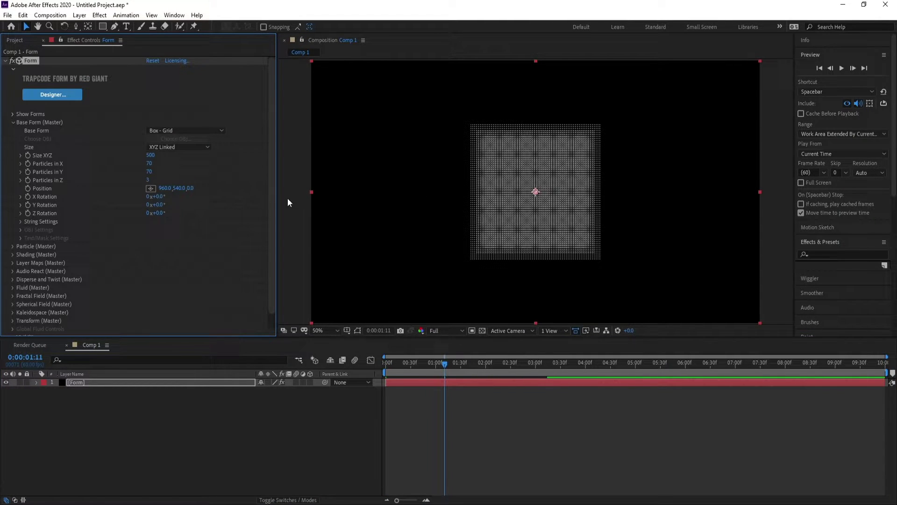
left_click(179, 148)
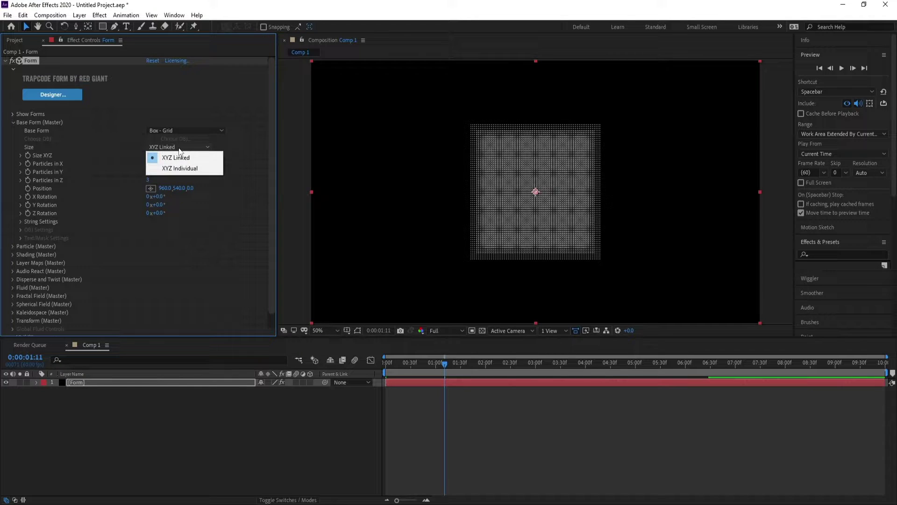
left_click(196, 170)
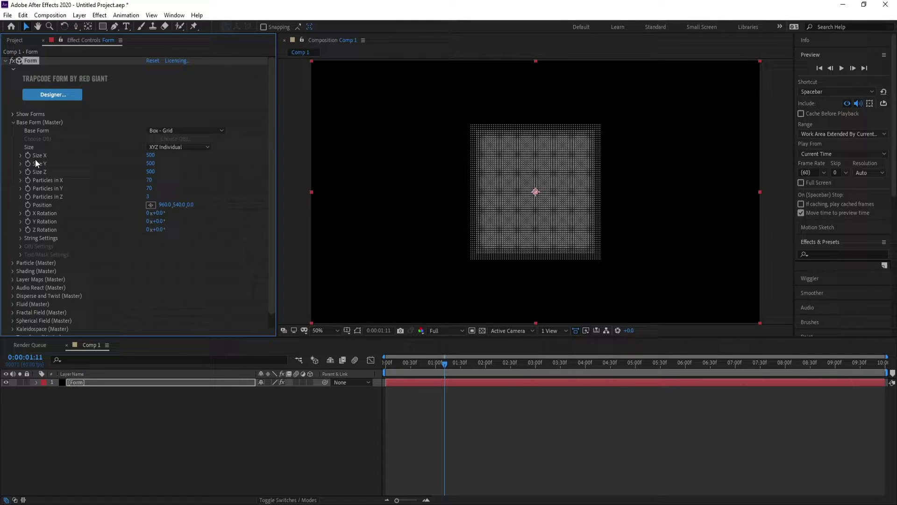
left_click(150, 156)
type("2500")
key("Return")
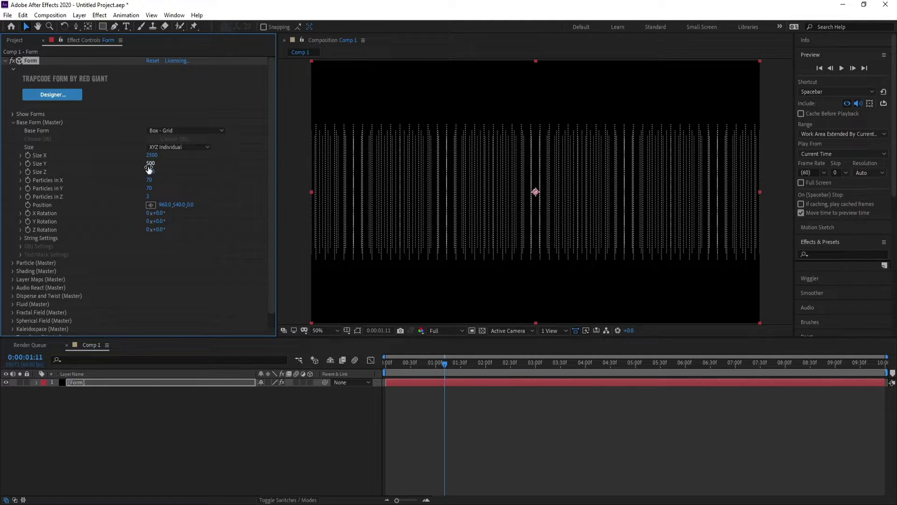
left_click(151, 163)
type("900")
key("Return")
left_click(150, 172)
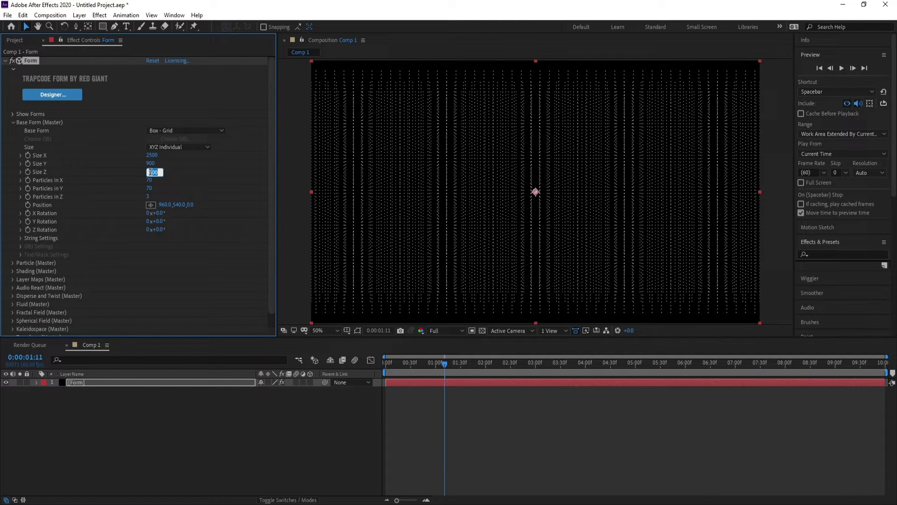
type("200")
key("Return")
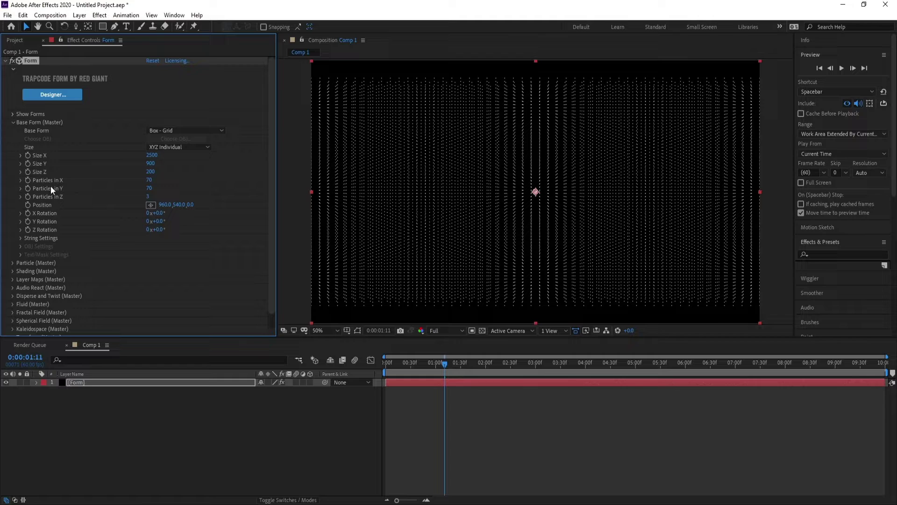
Set particle counts to 150 × 80 × 1 and X Rotation to 90°.
left_click(149, 181)
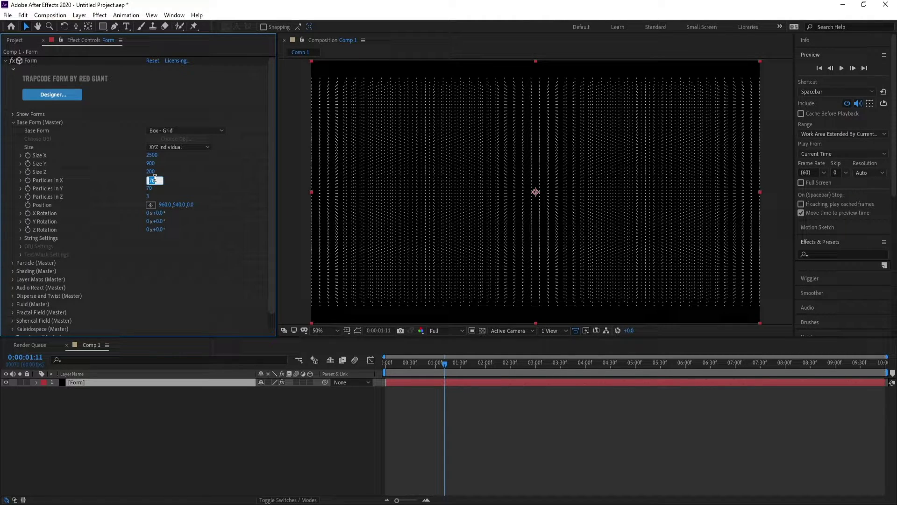
type("150")
key("Return")
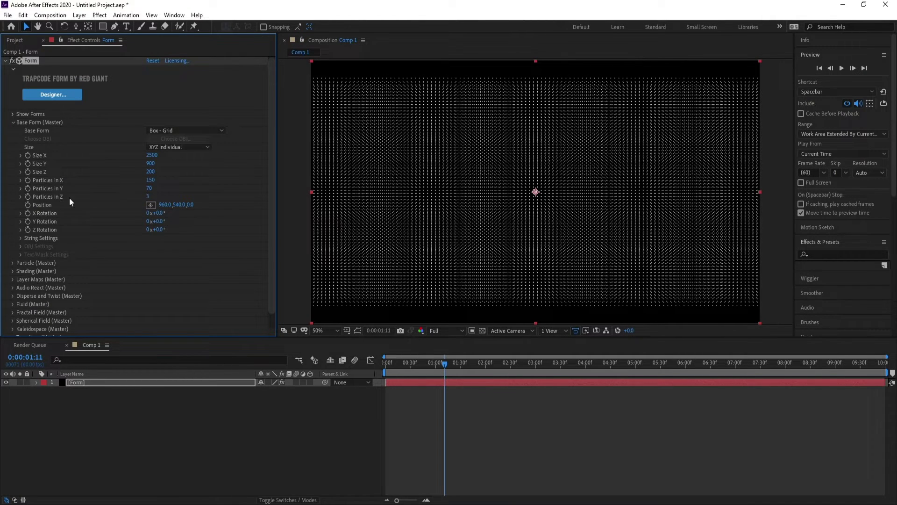
left_click(149, 188)
type("8")
key("Return")
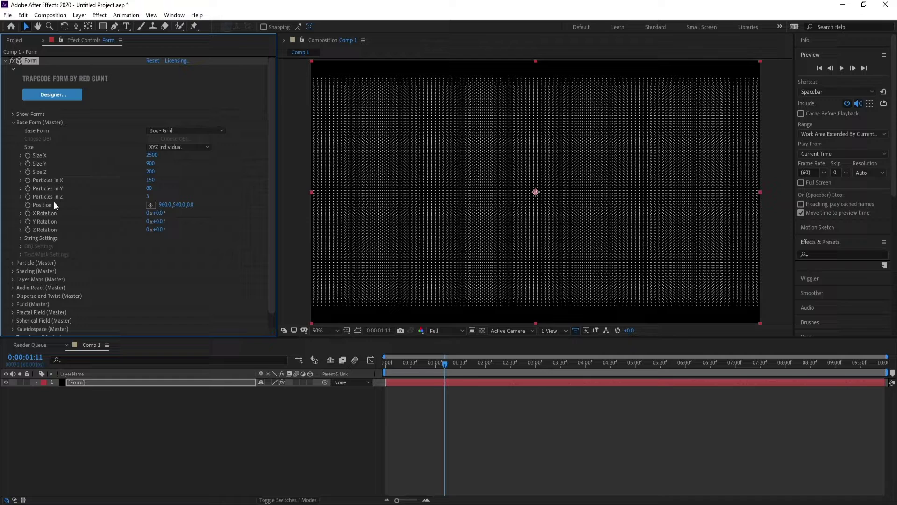
left_click(148, 197)
type("1")
key("Return")
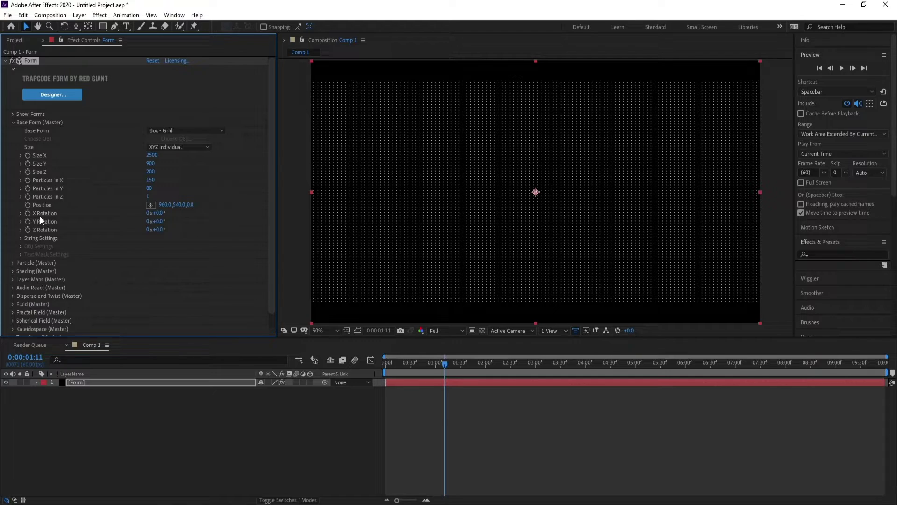
left_click(159, 214)
type("90")
key("Return")
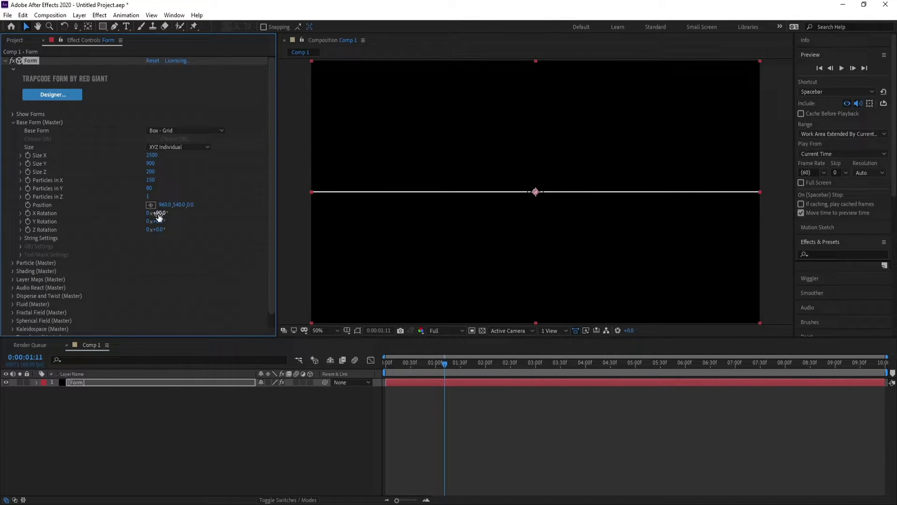
Give the Form particles Size Random 60% and Opacity Random 20%.
left_click(13, 123)
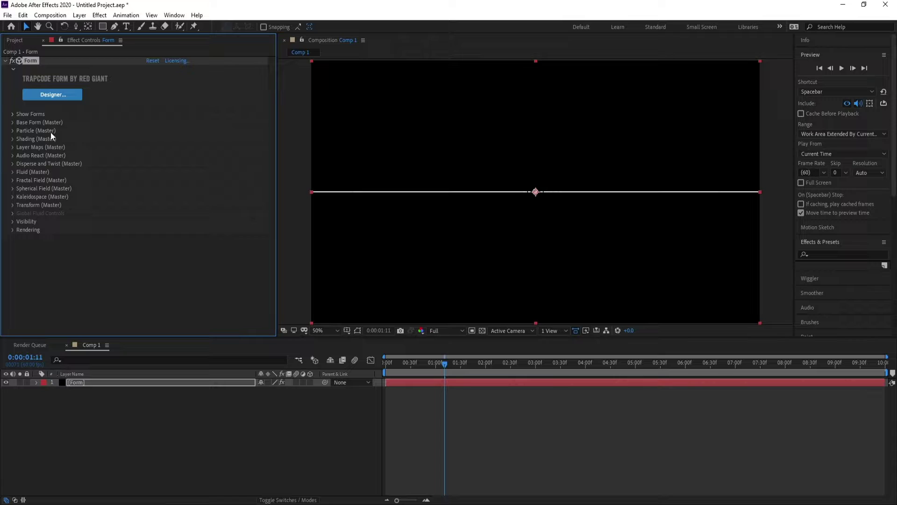
left_click(11, 132)
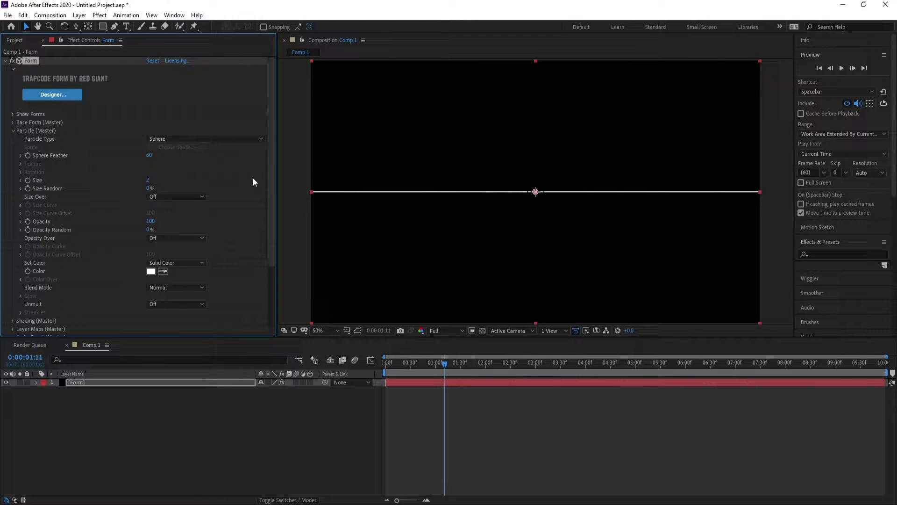
left_click_drag(273, 172, 273, 175)
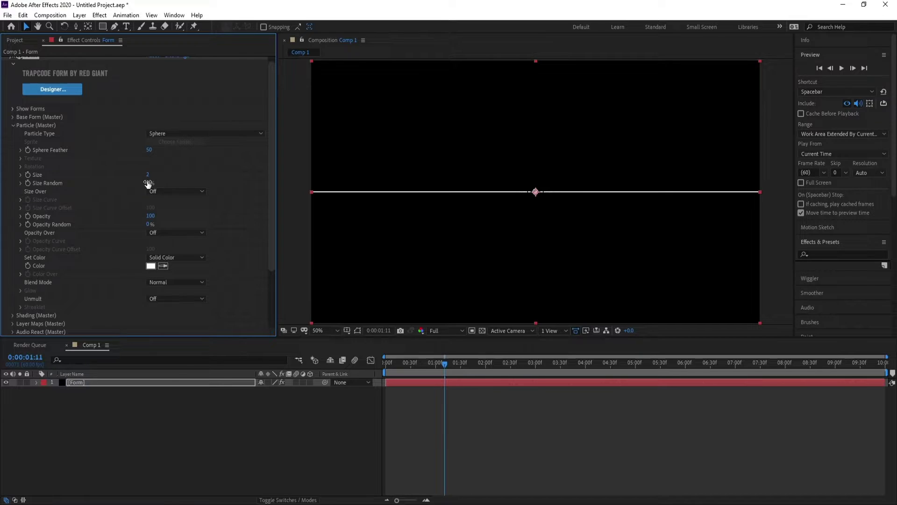
left_click(147, 183)
type("60")
key("Return")
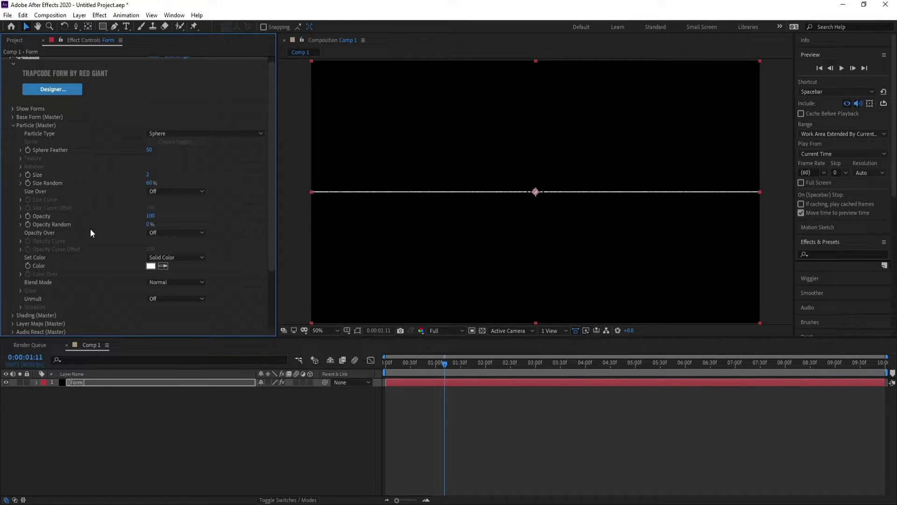
left_click(148, 225)
type("20")
key("Return")
Color the particles blue #008AFF and set their Blend Mode to Add.
left_click(151, 266)
left_click(170, 191)
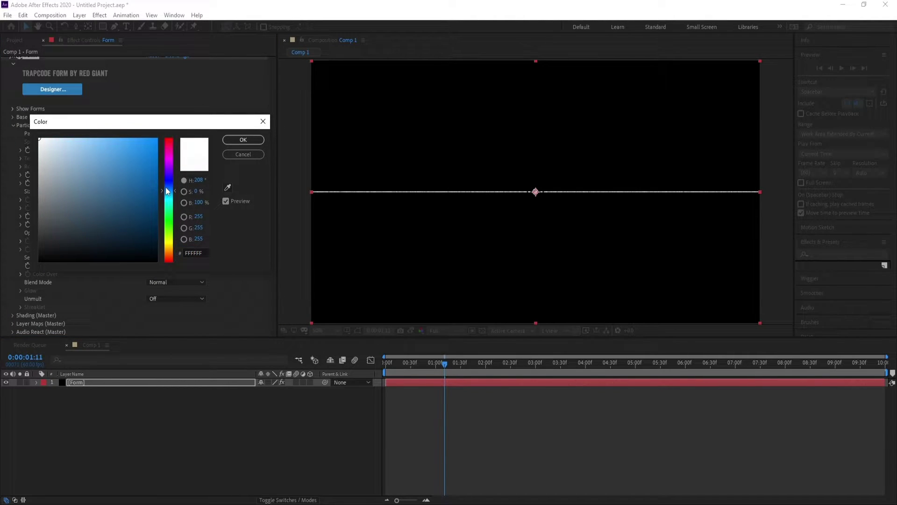
left_click(157, 139)
left_click(169, 187)
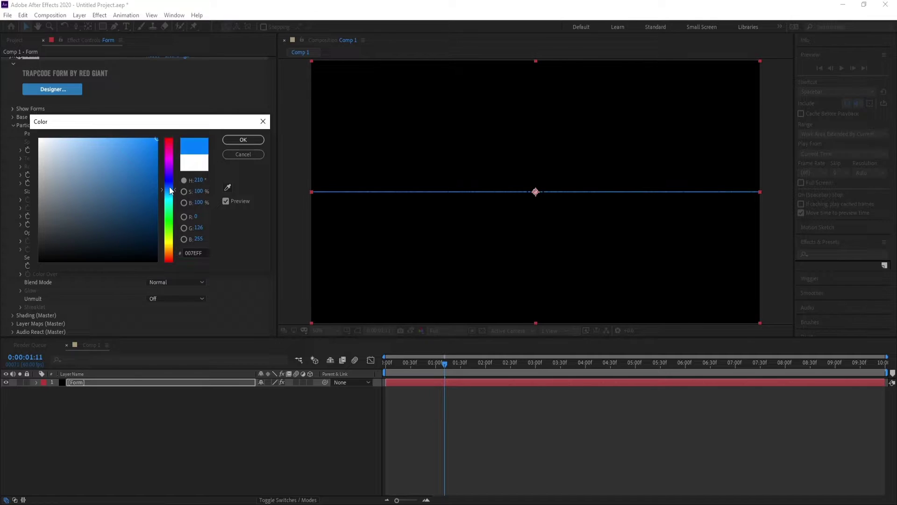
left_click_drag(170, 190, 171, 192)
left_click(243, 140)
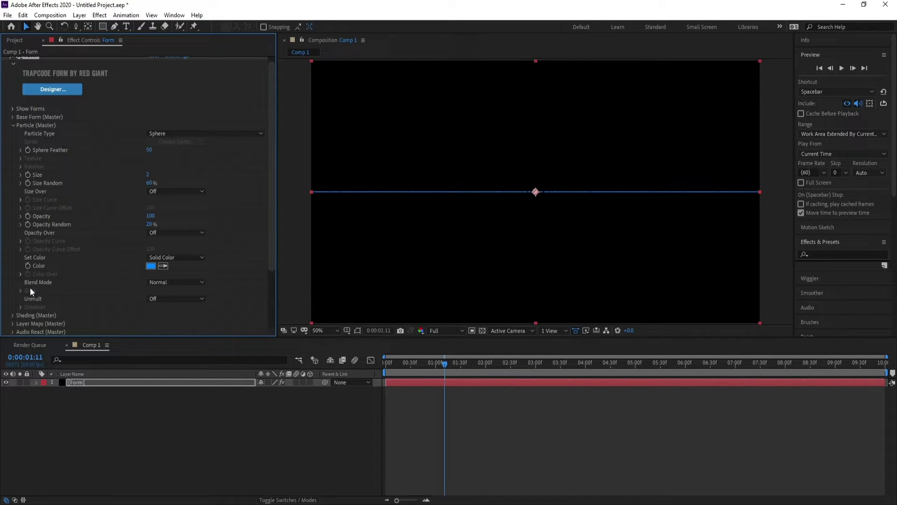
left_click(163, 281)
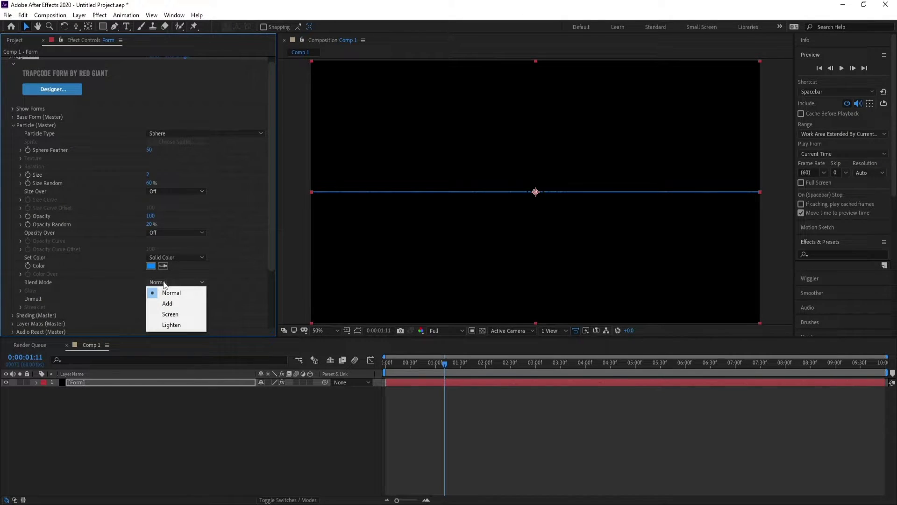
left_click(172, 303)
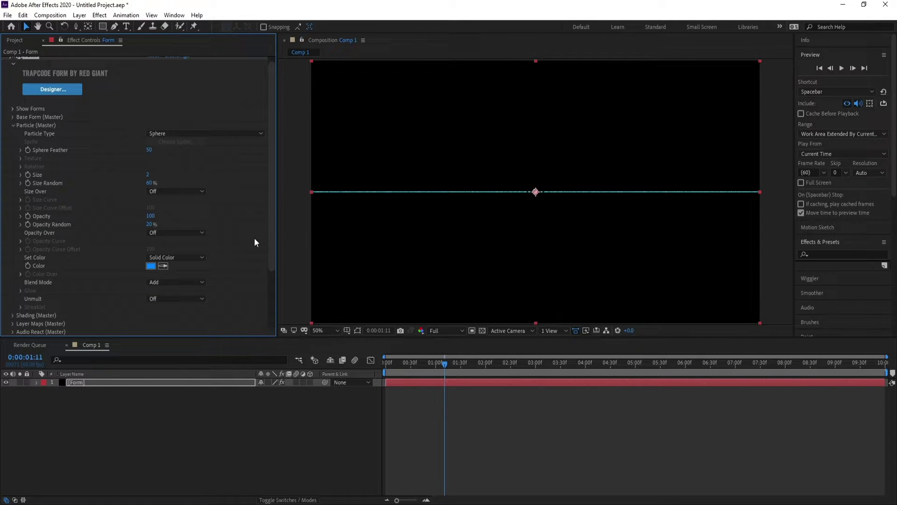
mouse_move(270, 209)
left_mouse_down()
mouse_move(271, 241)
mouse_move(271, 196)
left_mouse_up()
Set Fractal Field Displacement Mode to XYZ Individual with Y Displace 360.
left_click(12, 132)
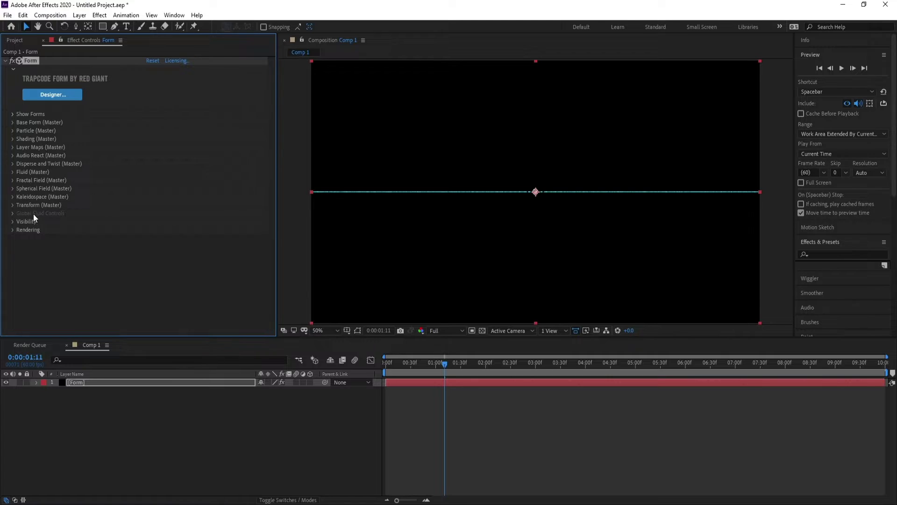
left_click(13, 180)
scroll(12, 181, "down", 2)
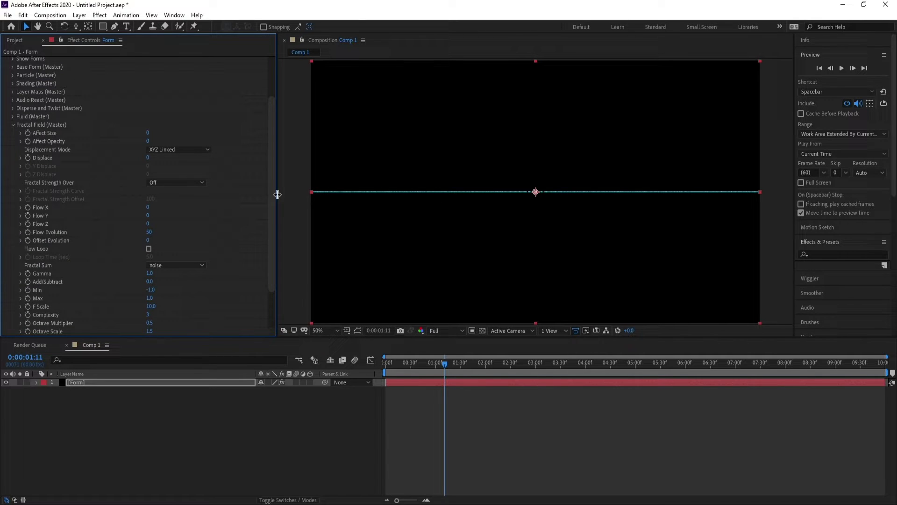
left_click_drag(274, 195, 274, 187)
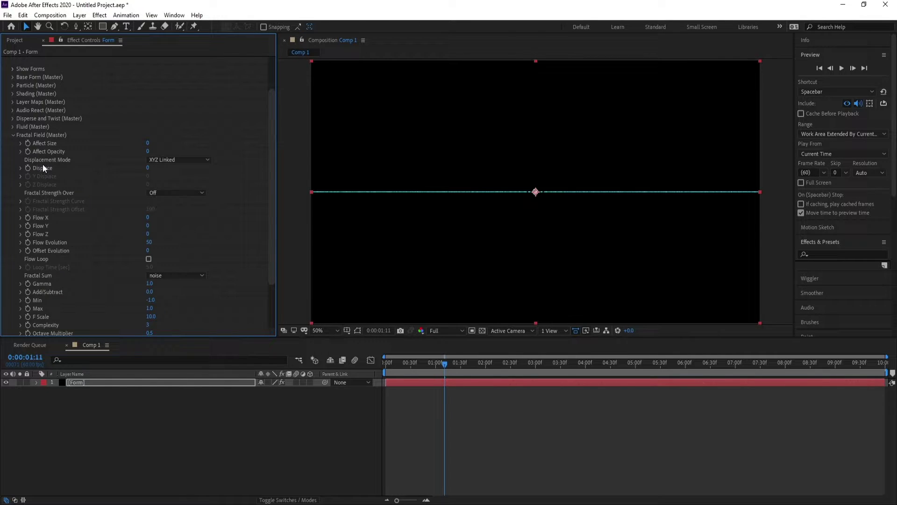
left_click(201, 160)
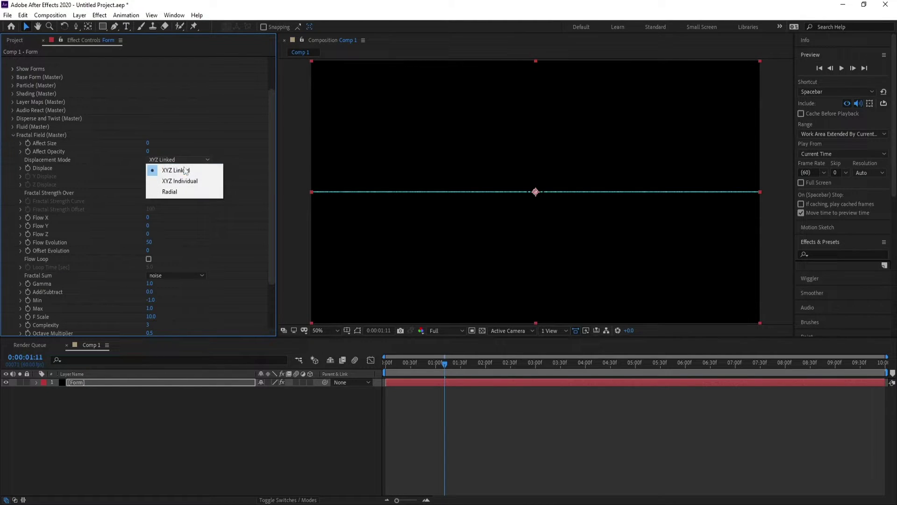
left_click(203, 183)
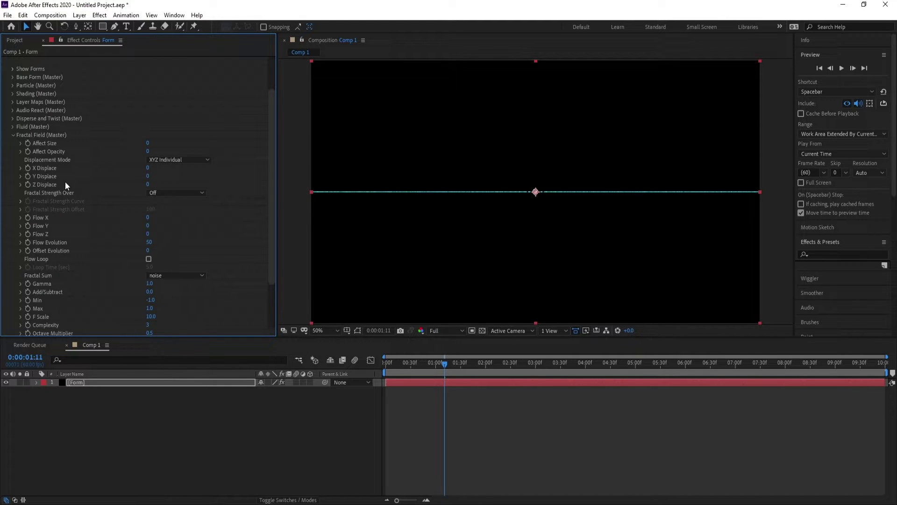
left_click(147, 178)
type("360")
key("Return")
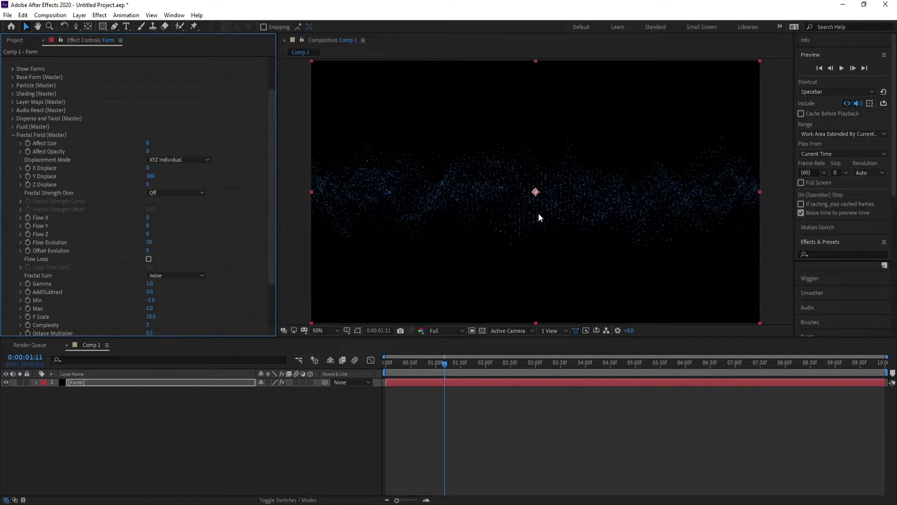
Set Flow X to 150 and correct Y Displace to 350.
scroll(274, 181, "down", 1)
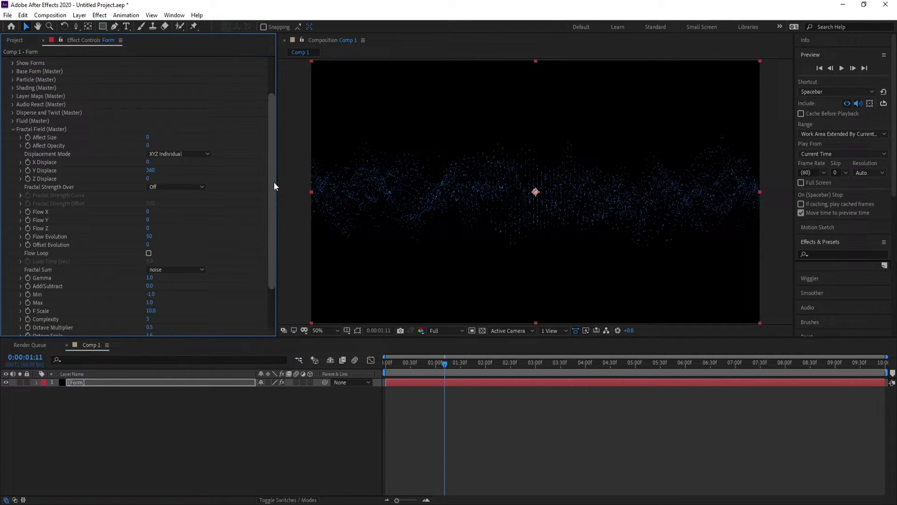
left_click_drag(150, 210, 213, 210)
left_click(153, 209)
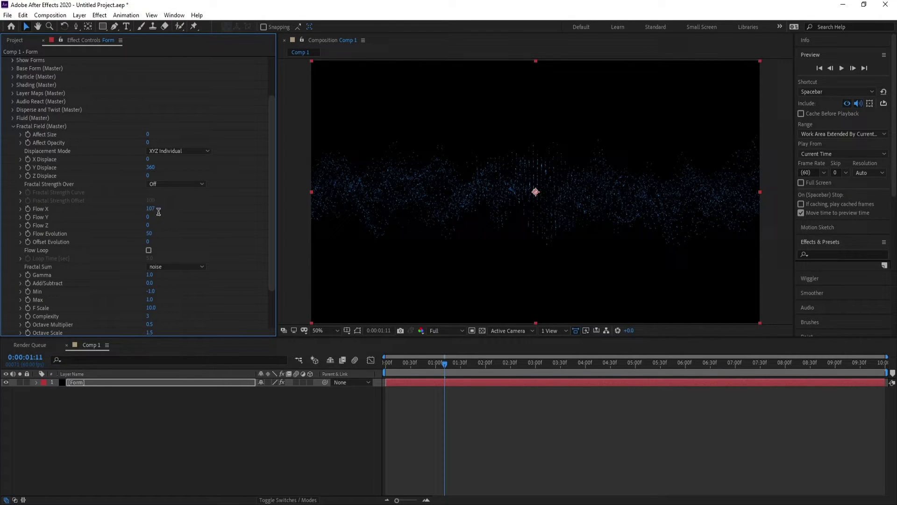
type("150")
key("Return")
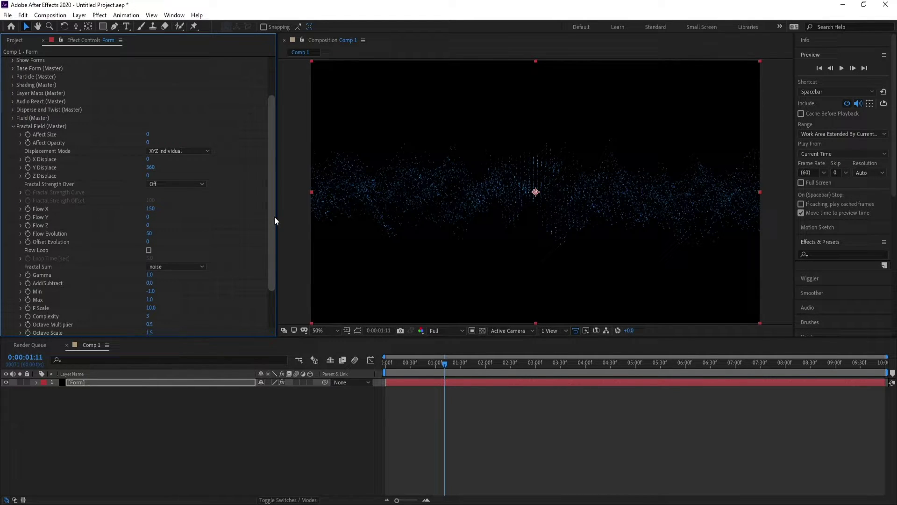
scroll(274, 216, "down", 1)
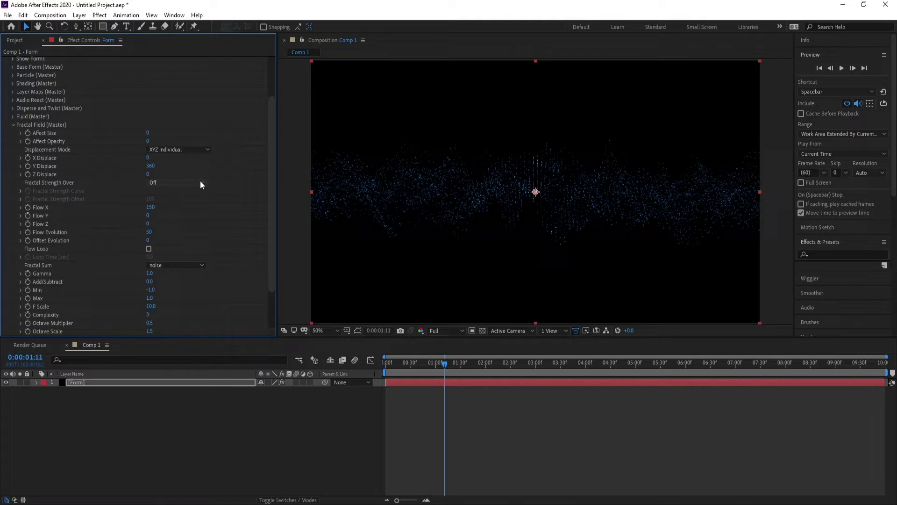
left_click(152, 167)
left_click_drag(153, 167, 159, 167)
type("5")
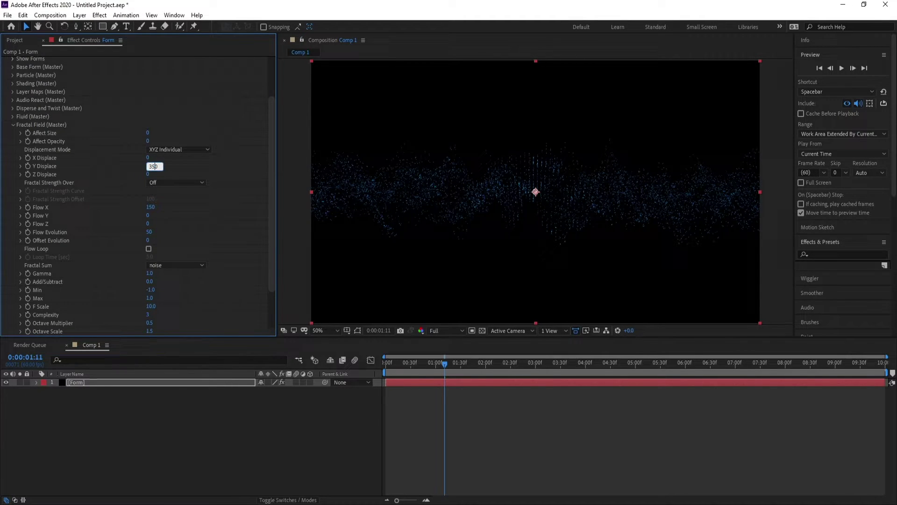
key("Return")
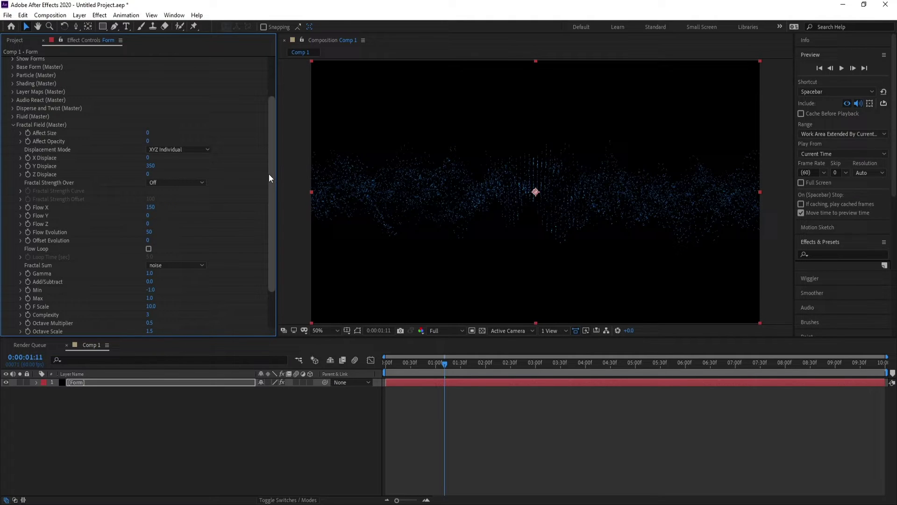
left_click_drag(272, 177, 271, 184)
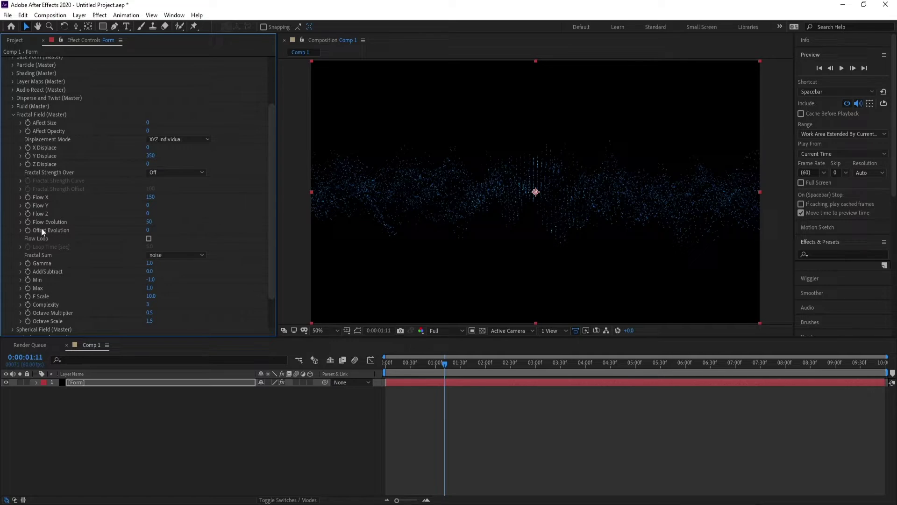
Set Flow Evolution to 100 and lower Octave Scale to 0.8 to smooth the wave.
left_click(149, 223)
key("Return")
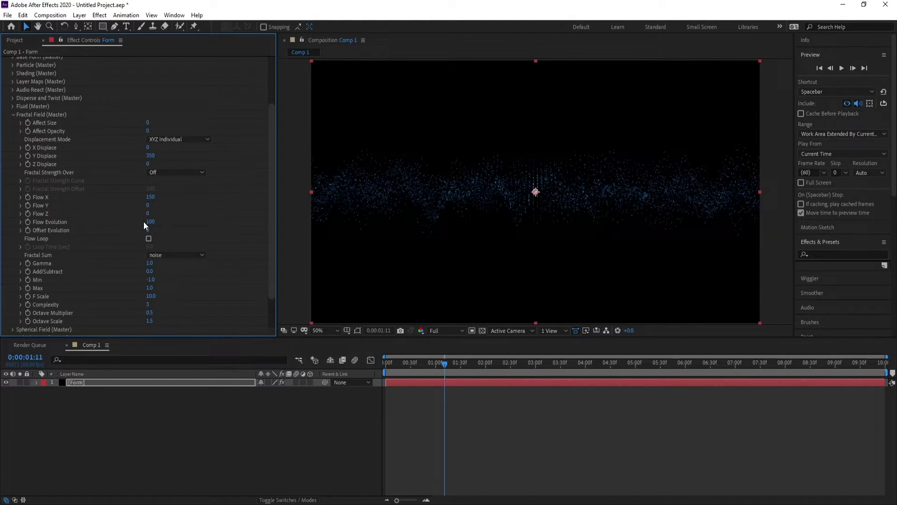
left_click_drag(273, 214, 274, 242)
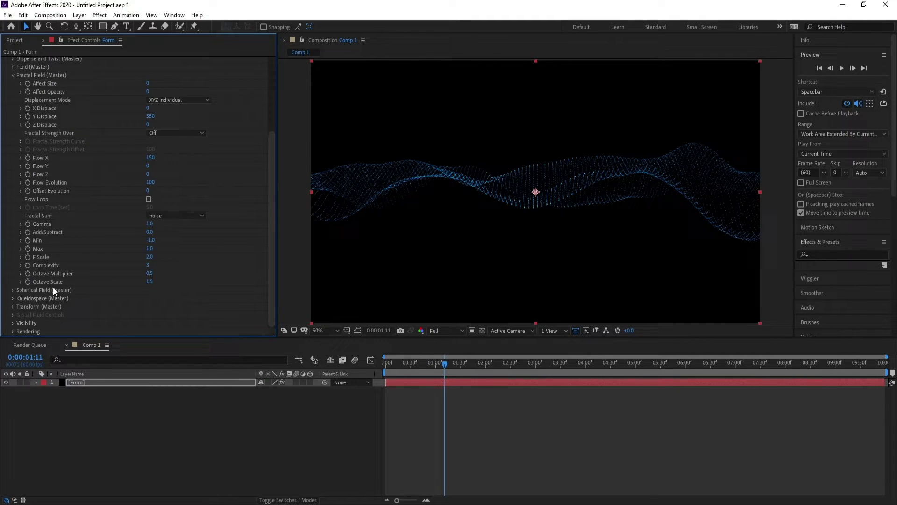
left_click_drag(148, 286, 116, 285)
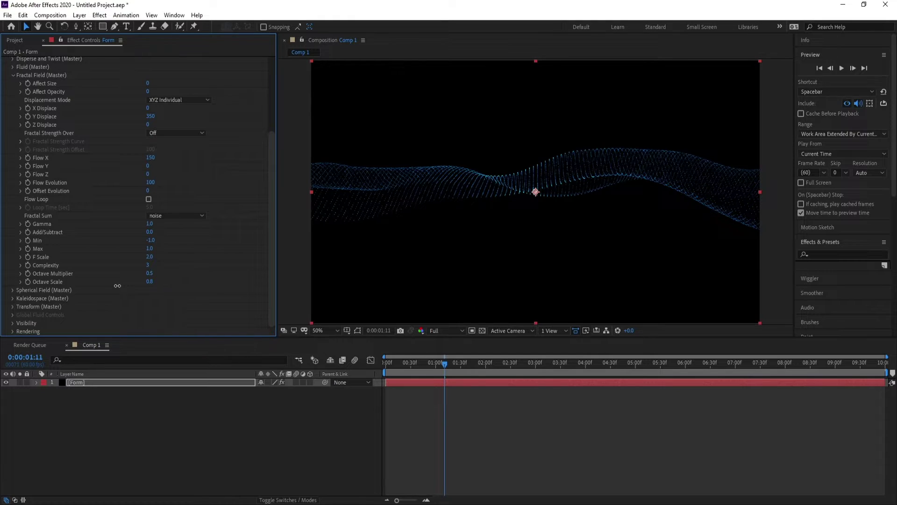
Preview the particle wave animation, then set the current time to 01:23.
key("space")
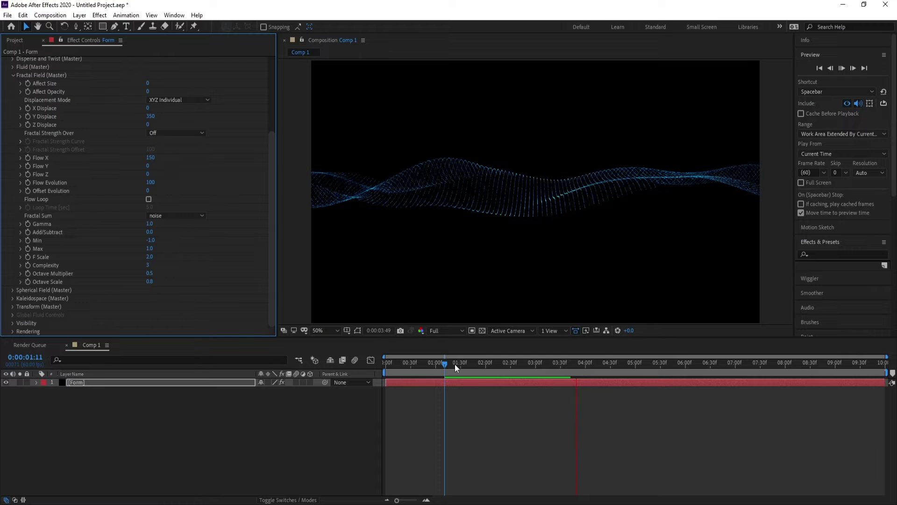
key("space")
left_click(455, 364)
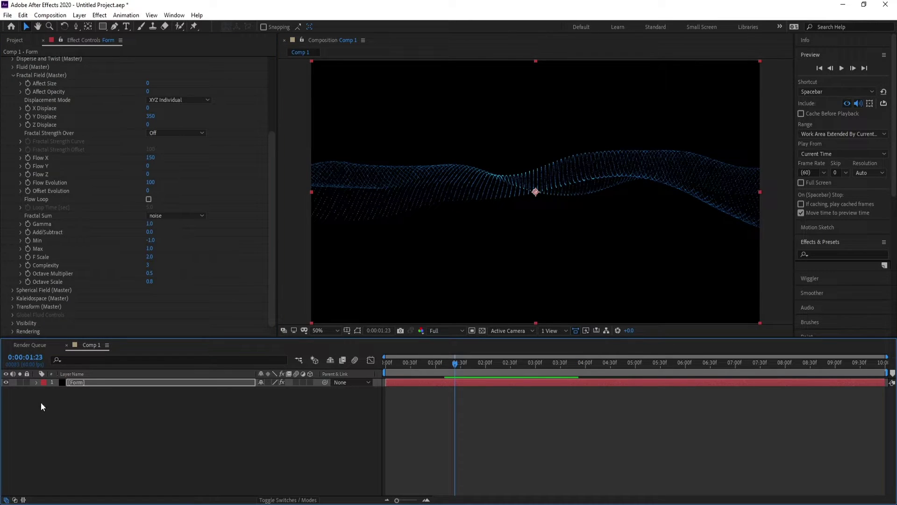
Create a solid named OF 1 and place it below the Form layer.
left_click(80, 15)
mouse_move(138, 27)
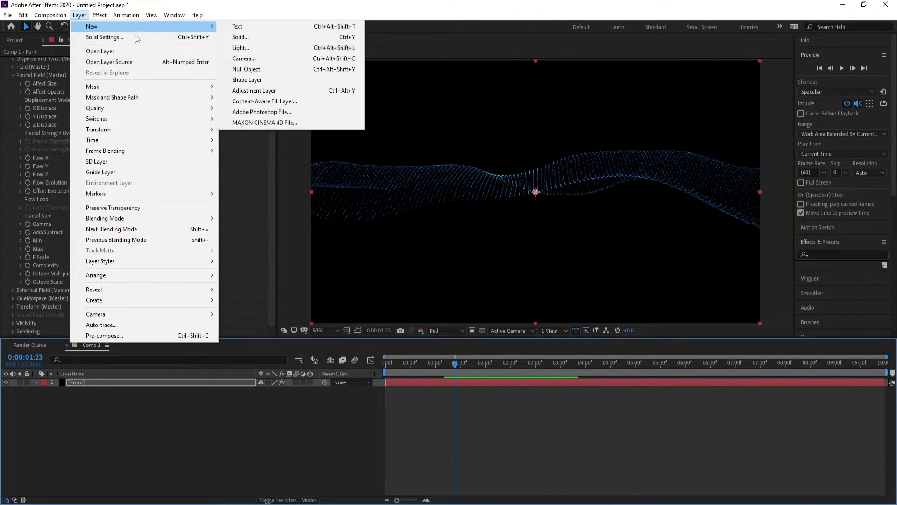
left_click(268, 40)
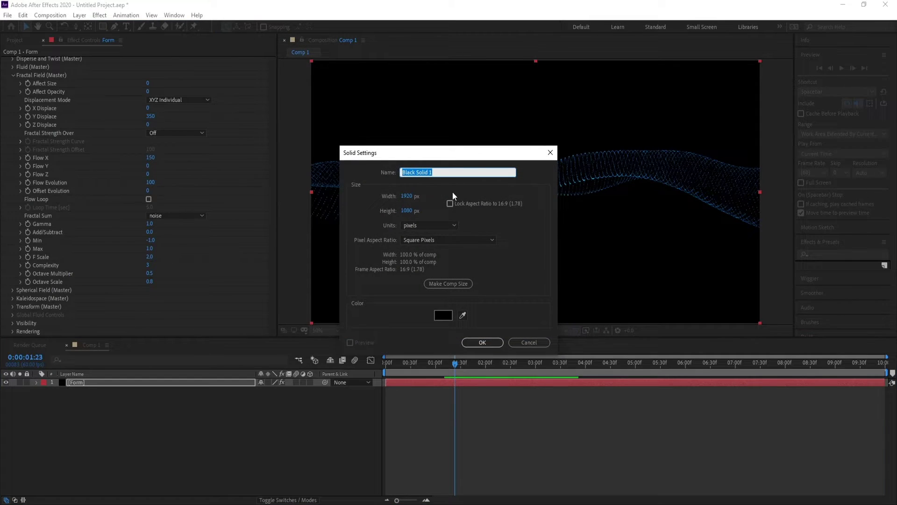
type("OF")
key("Return")
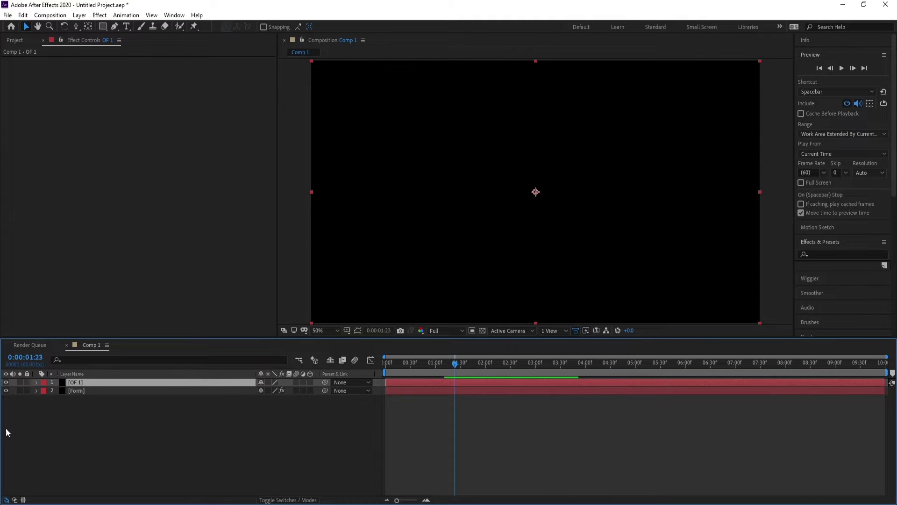
left_click_drag(75, 382, 77, 396)
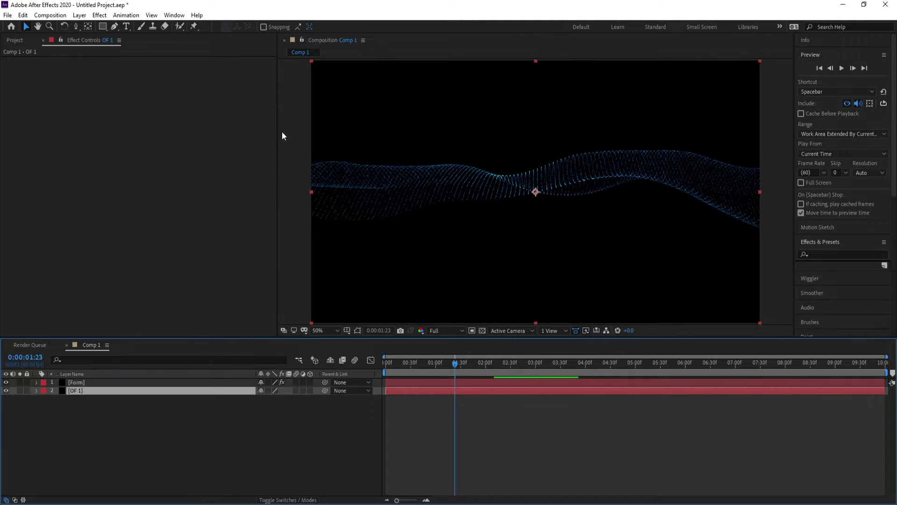
Apply Video Copilot Optical Flares to OF 1 and open its Options window.
left_click(100, 15)
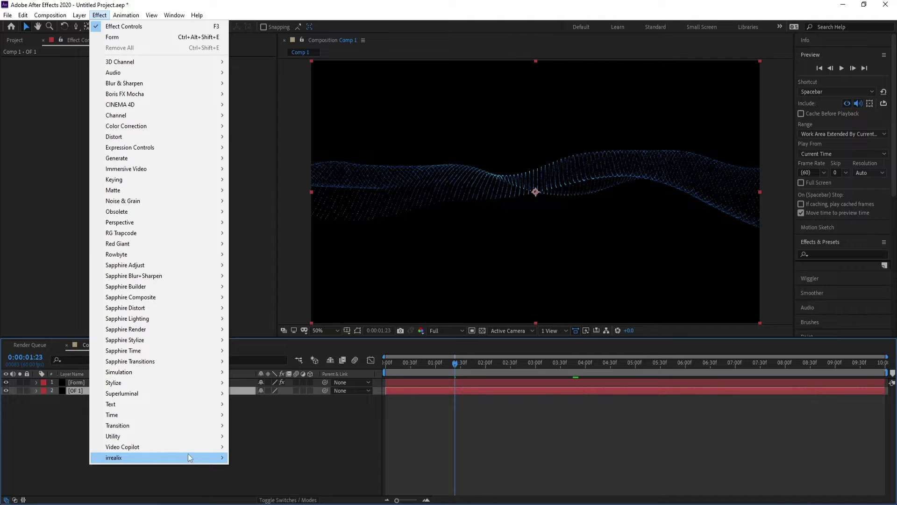
mouse_move(190, 450)
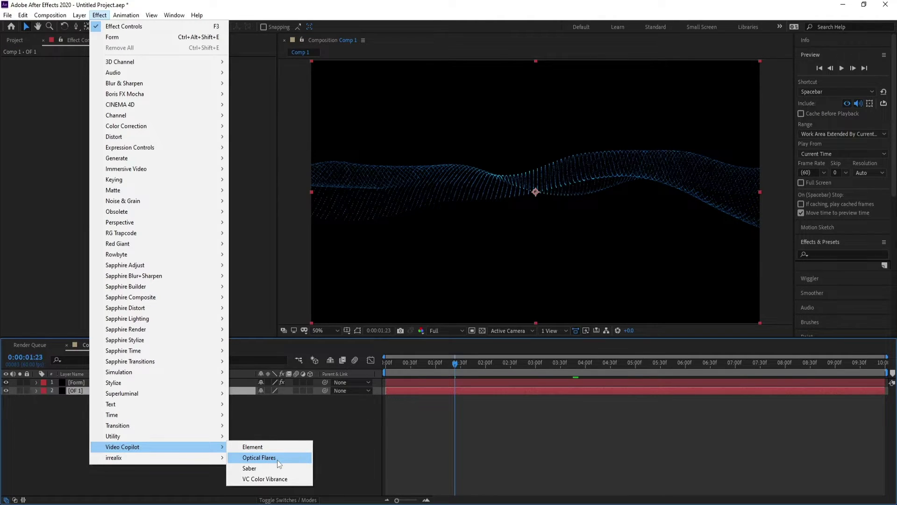
left_click(259, 457)
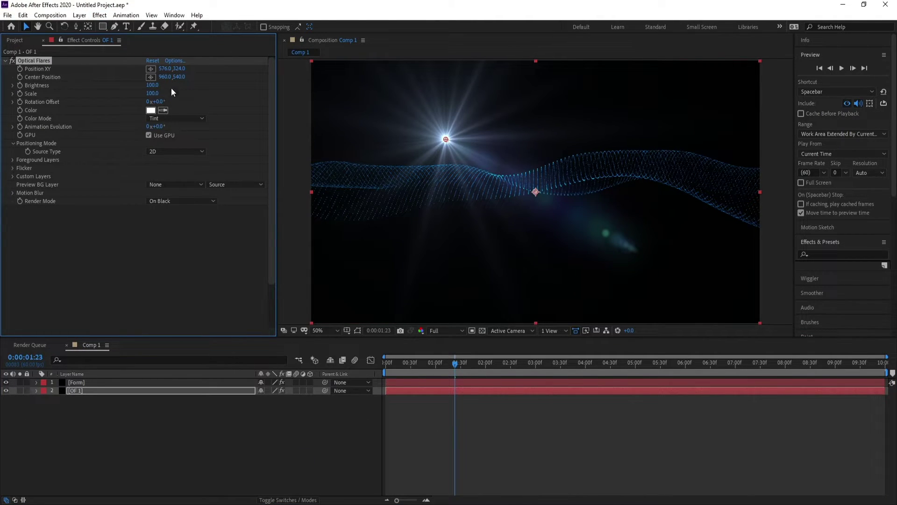
left_click(175, 62)
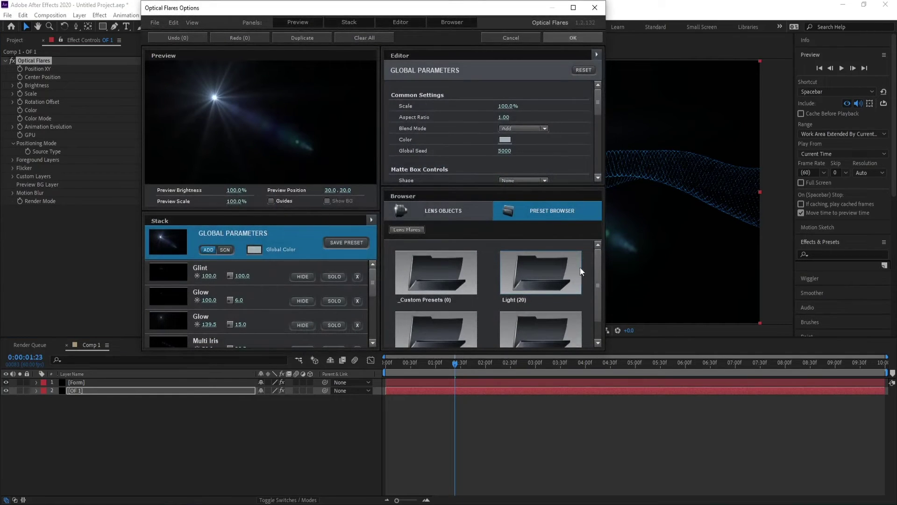
Load the Tac Light preset from the Natural Flares folder.
left_click_drag(600, 262, 600, 288)
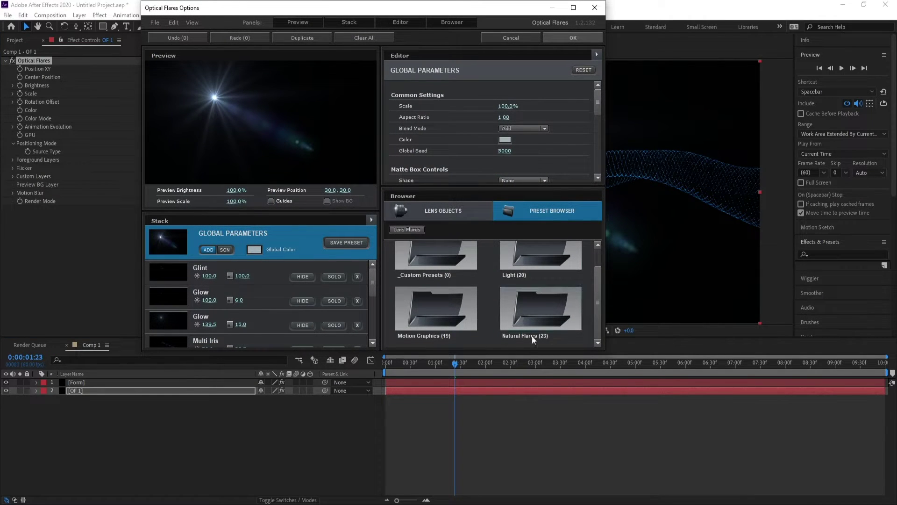
left_click(536, 310)
left_click_drag(600, 259, 590, 336)
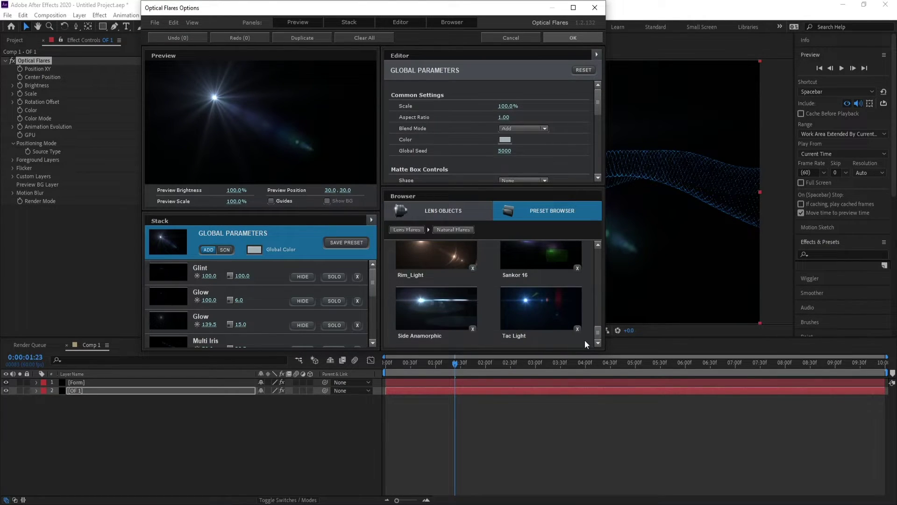
left_click(528, 304)
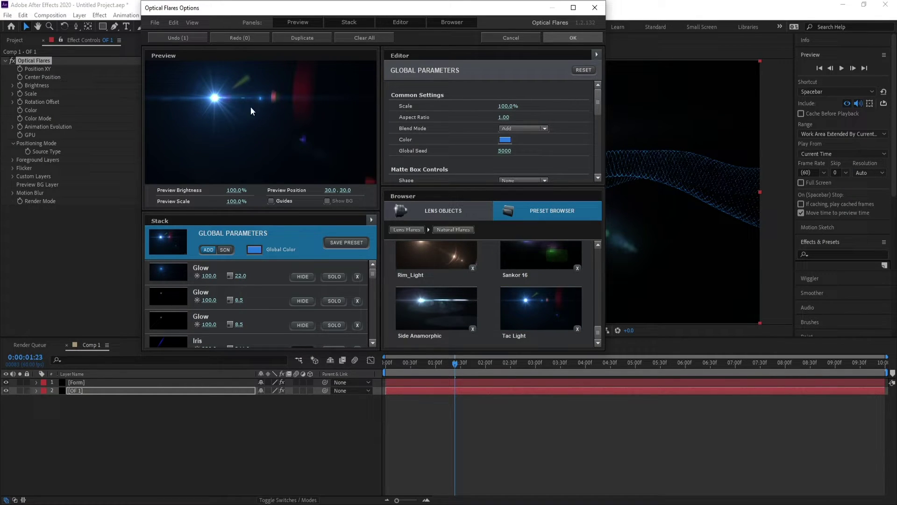
Delete the flare's Stack elements except the three Glow layers, and apply the flare.
left_click_drag(374, 272, 372, 337)
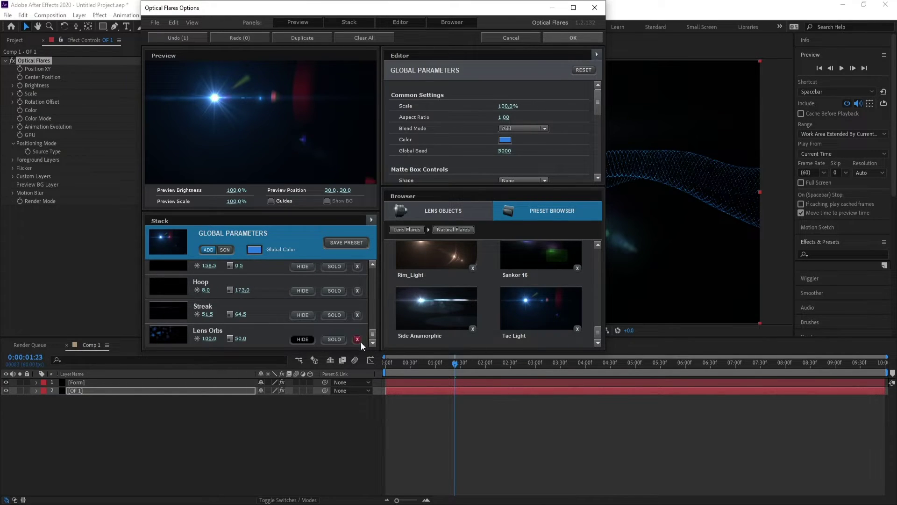
left_click(358, 339)
left_click(358, 339)
left_click(358, 338)
left_click(358, 339)
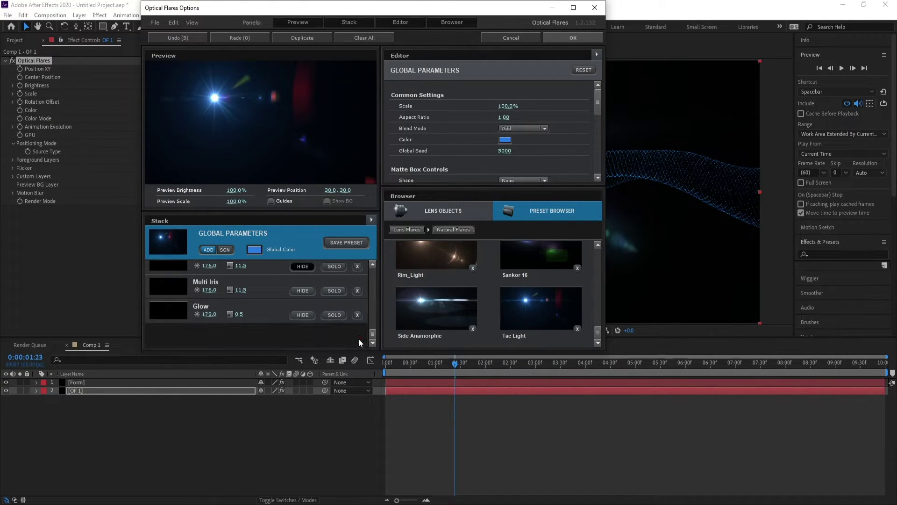
left_click(358, 338)
left_click(358, 338)
left_click(358, 338)
left_click(358, 338)
left_click(358, 338)
left_click(358, 339)
left_click(358, 339)
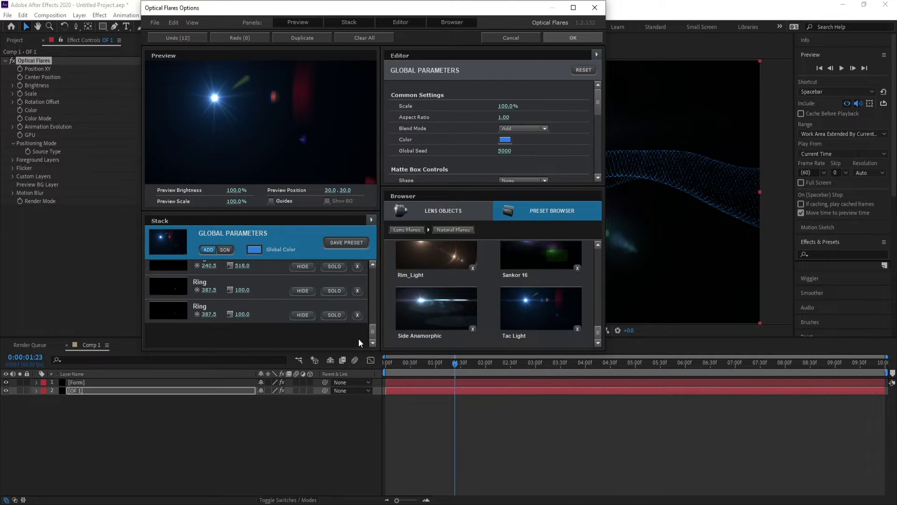
left_click(358, 338)
left_click(358, 338)
left_click(358, 339)
left_click(359, 338)
left_click(358, 338)
left_click(358, 338)
left_click(359, 339)
left_click(359, 339)
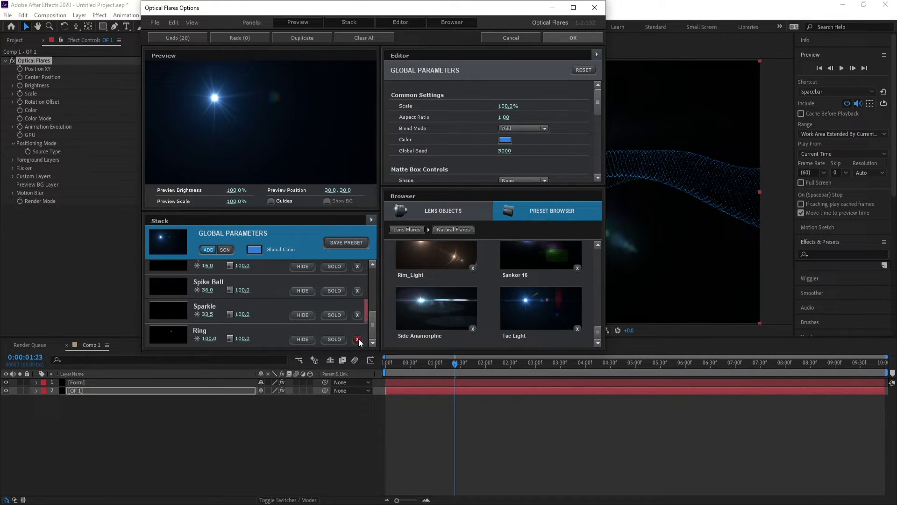
left_click(358, 338)
left_click(358, 338)
left_click(358, 338)
left_click(358, 338)
left_click(358, 339)
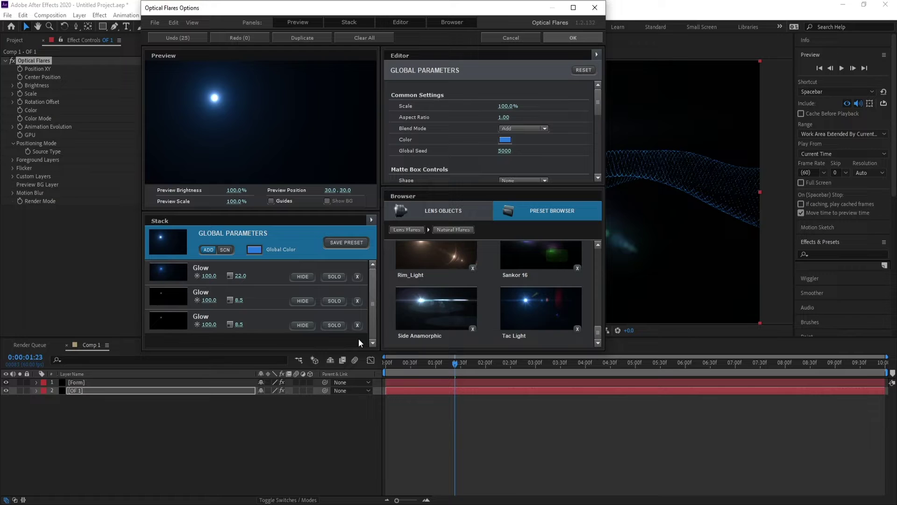
left_click(574, 39)
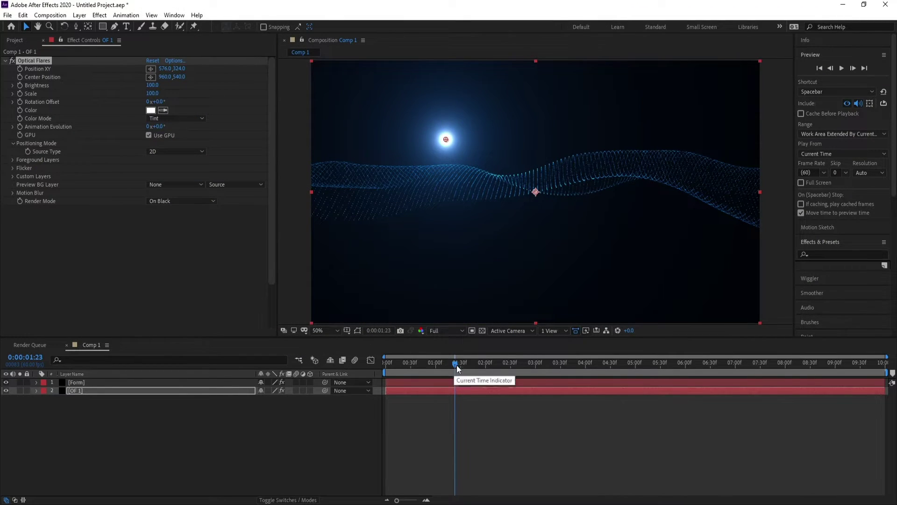
Place the flare at the wave's left edge and a duplicate at Position 1928 on the right.
left_click_drag(446, 140, 301, 192)
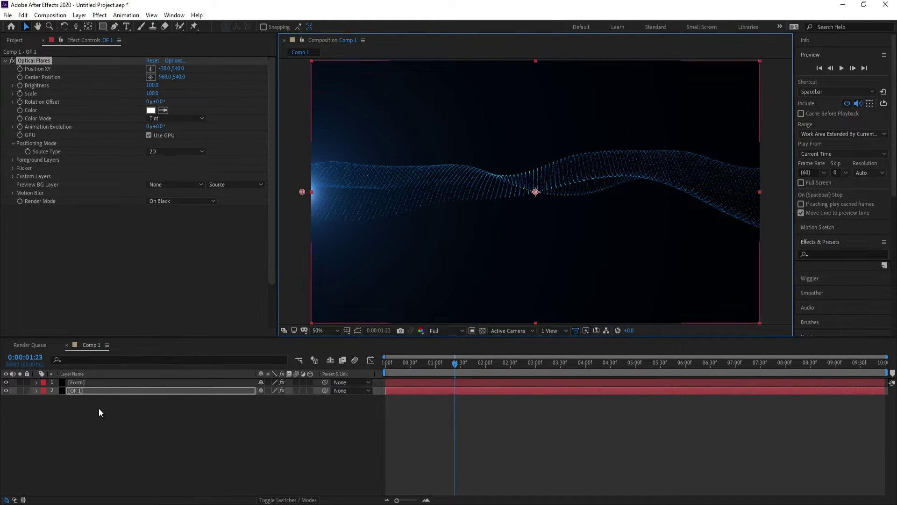
left_click(77, 393)
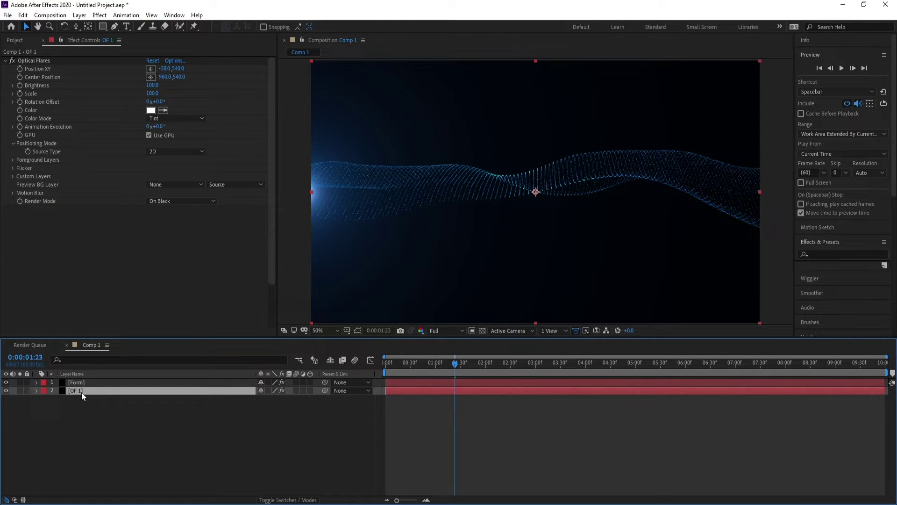
key("ctrl+d")
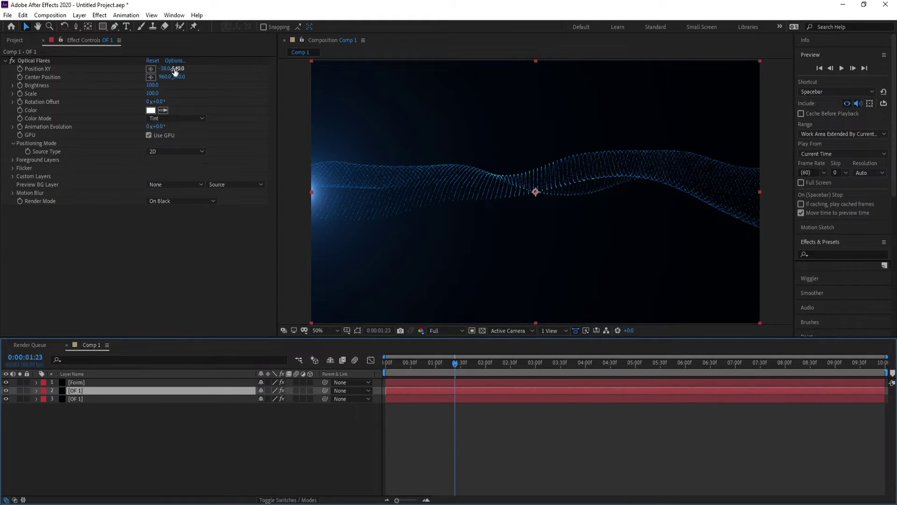
left_click_drag(176, 70, 262, 82)
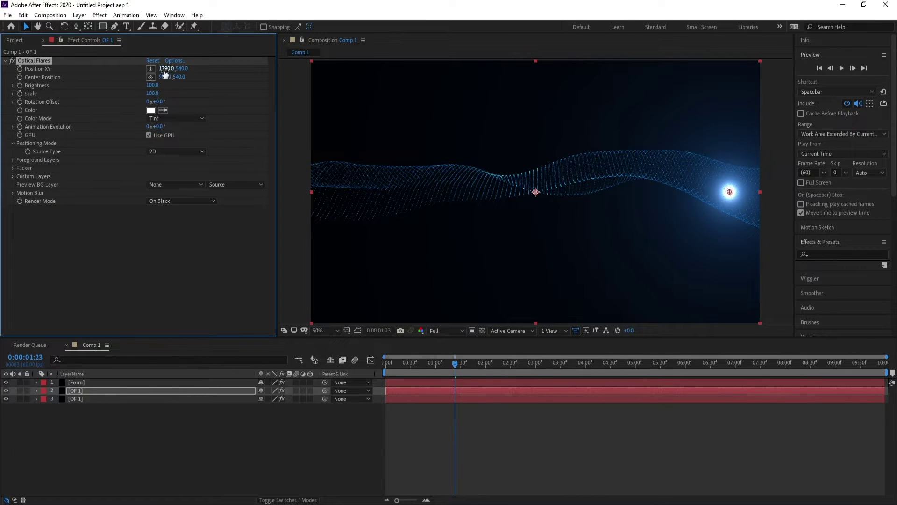
left_click_drag(165, 71, 238, 78)
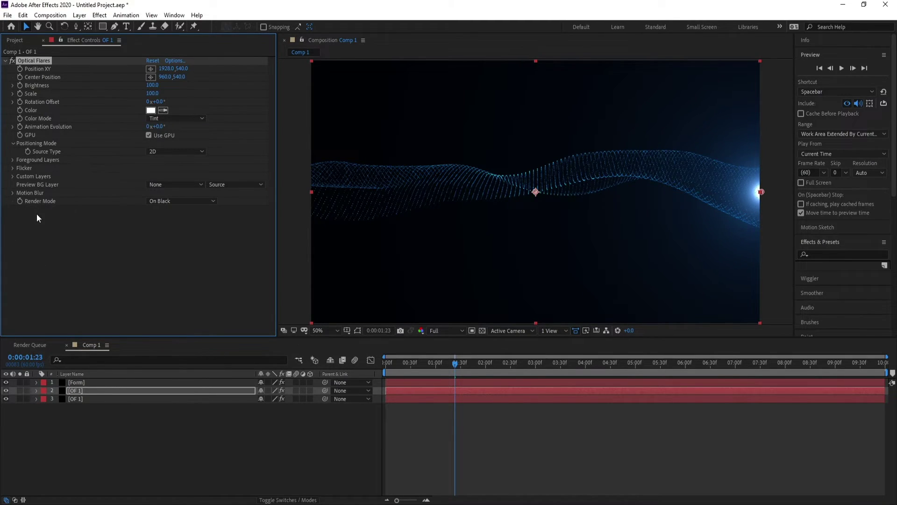
Set both OF 1 flares' Render Mode to On Transparent and preview the result.
left_click(171, 202)
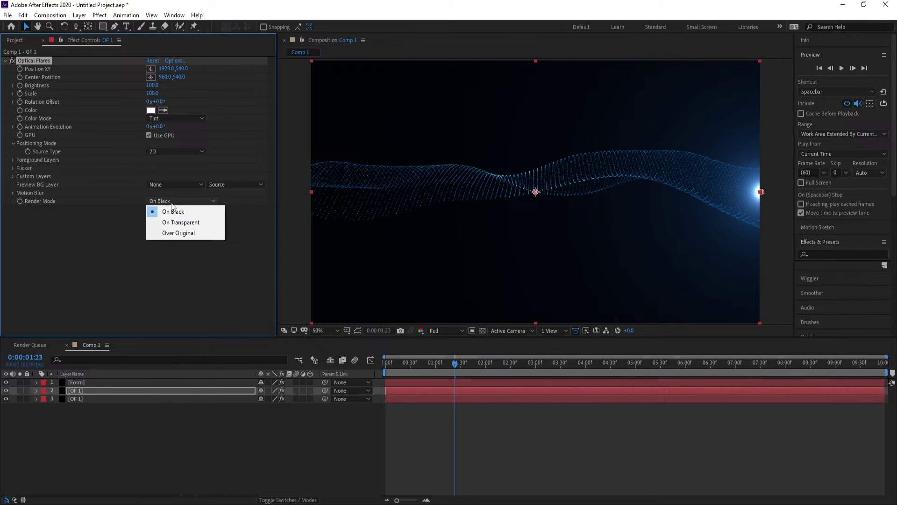
left_click(168, 223)
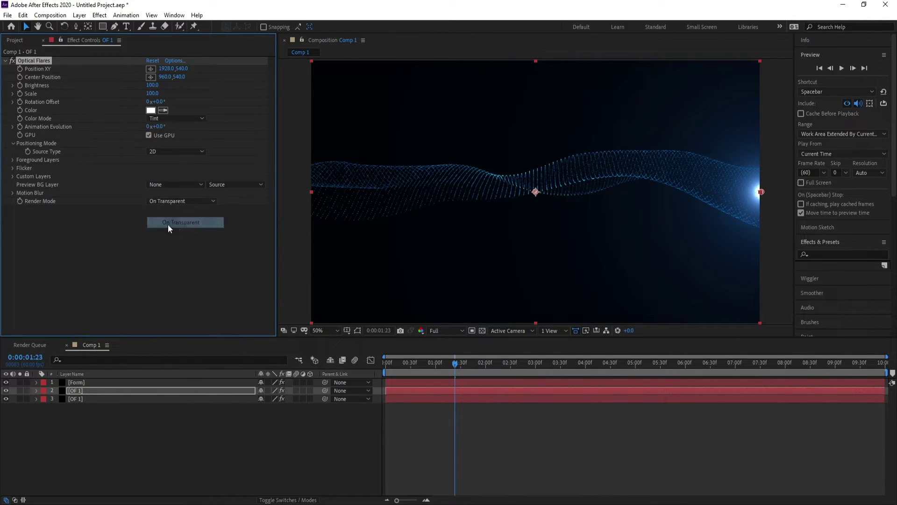
left_click(112, 401)
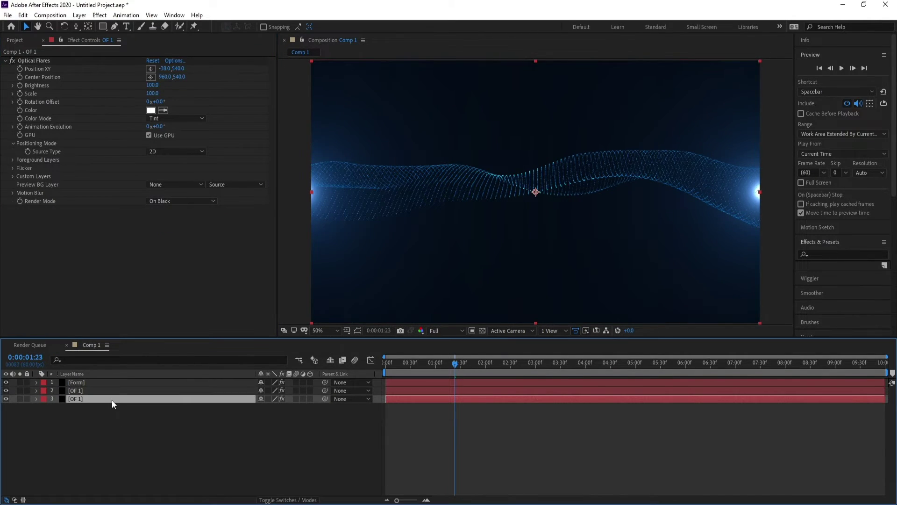
left_click(165, 201)
left_click(181, 223)
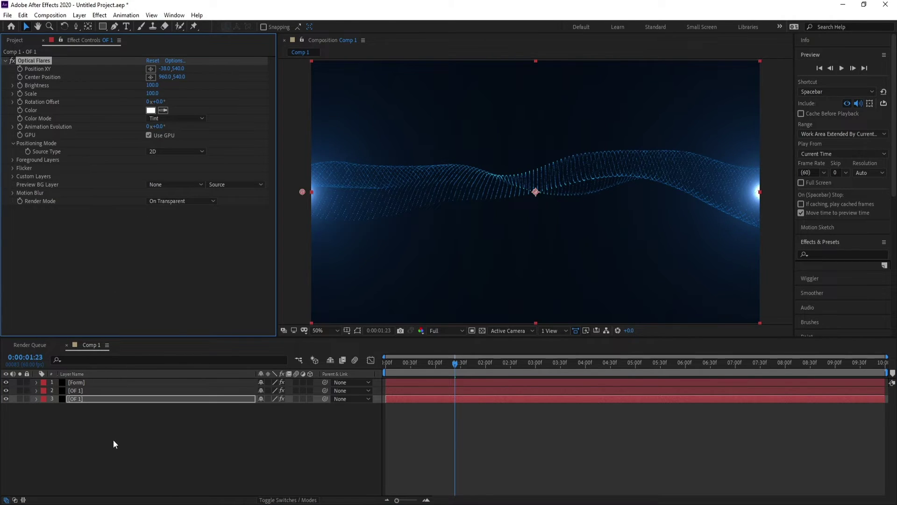
left_click(96, 449)
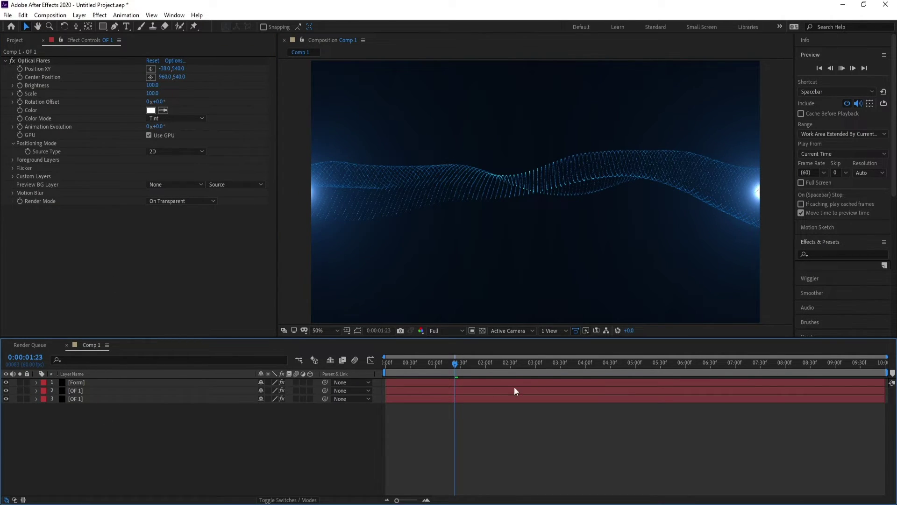
key("space")
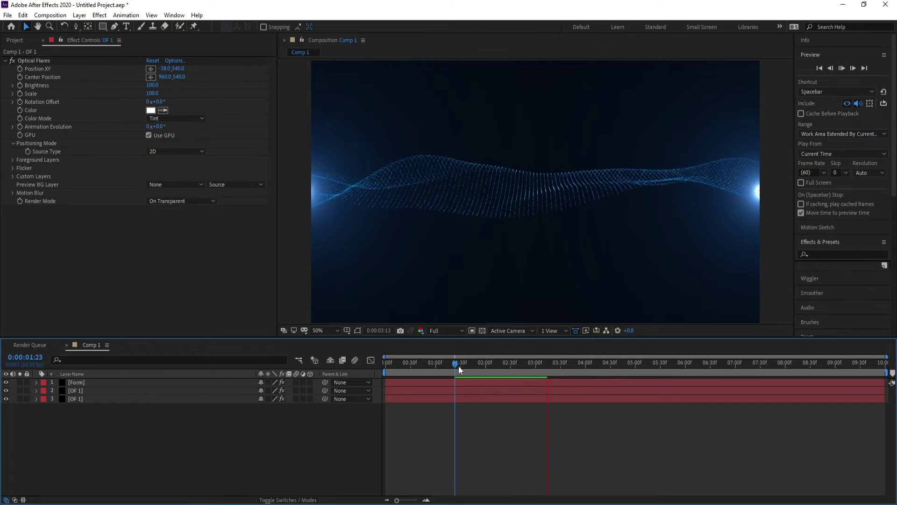
key("space")
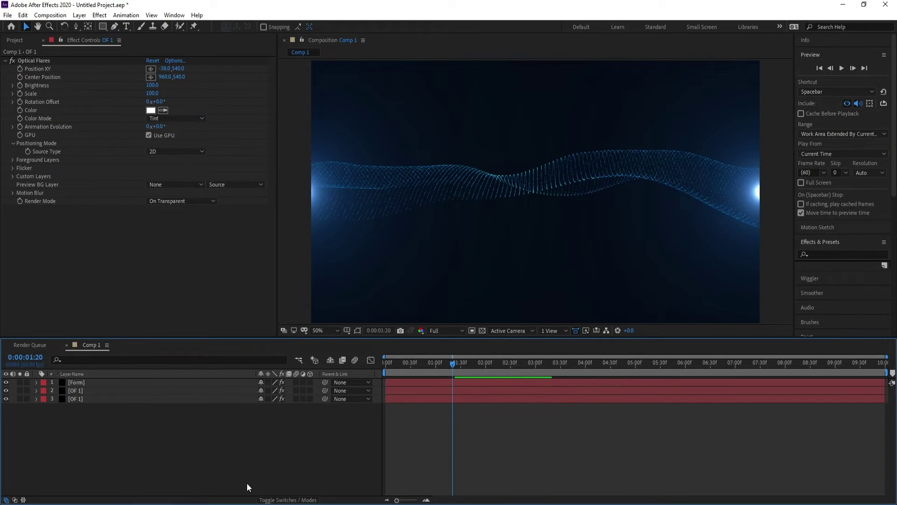
Add a new Camera 1 layer with the default camera settings.
left_click(79, 15)
mouse_move(103, 28)
left_click(266, 58)
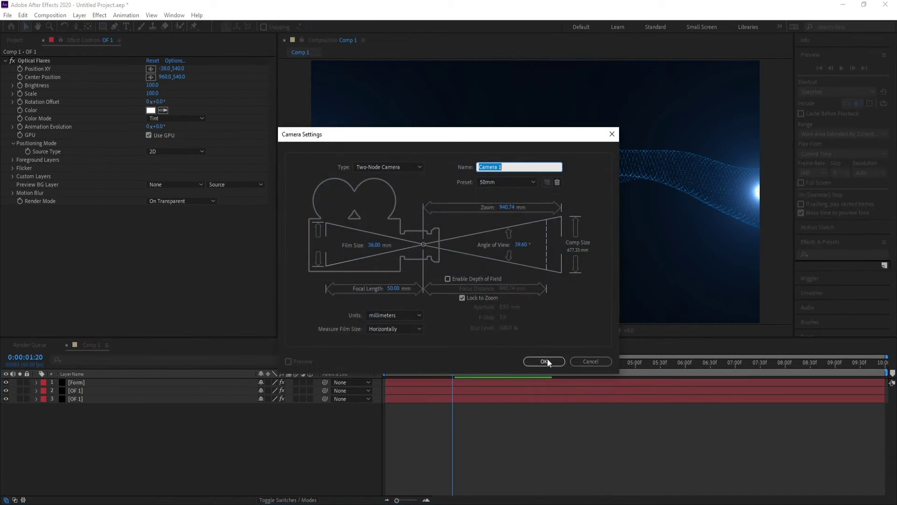
left_click(542, 361)
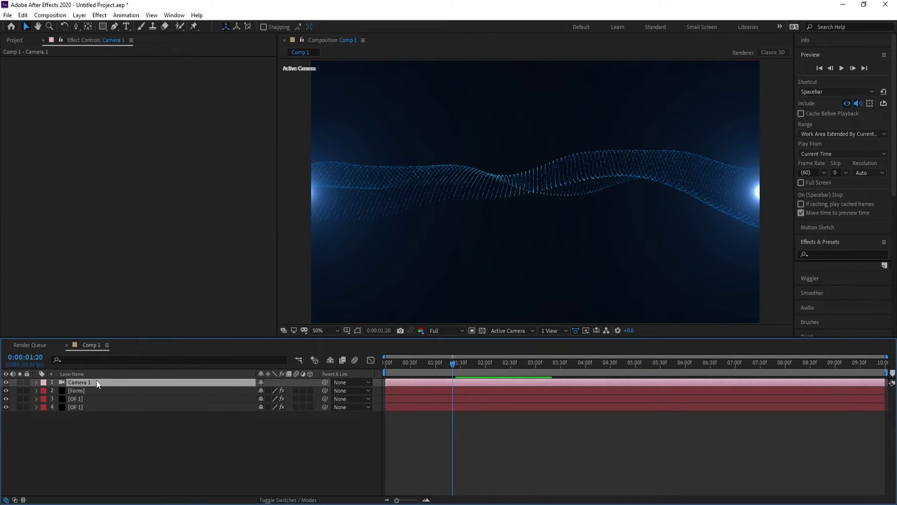
Turn on Camera 1's Depth of Field, widen Aperture to 88.3 pixels, and preview the blur.
left_click(37, 382)
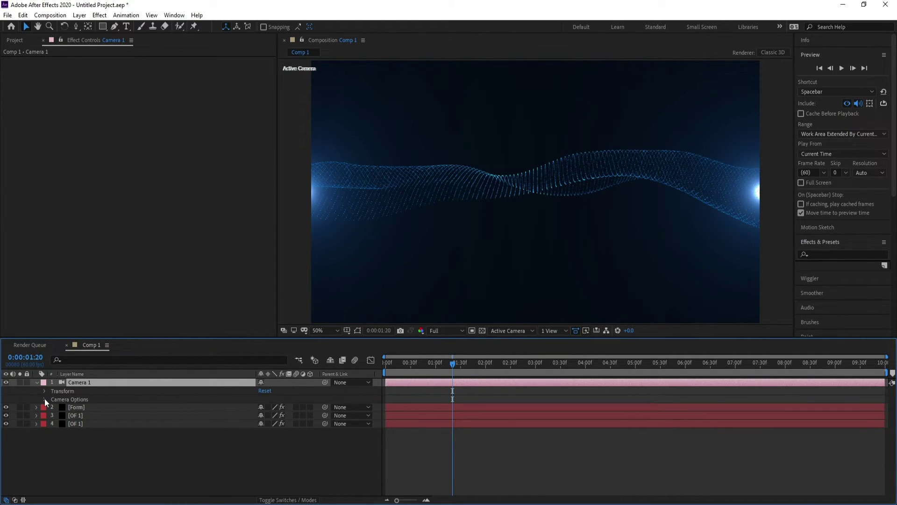
left_click(44, 398)
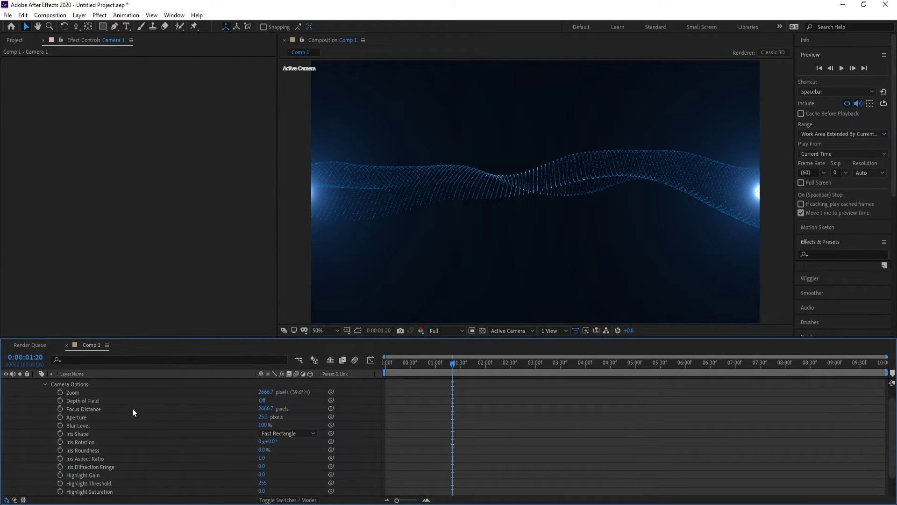
left_click(263, 400)
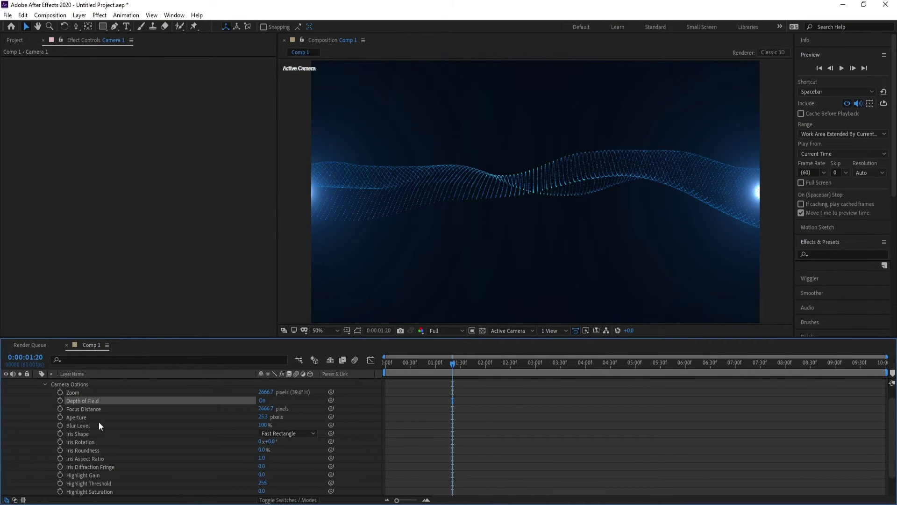
left_click_drag(263, 417, 366, 422)
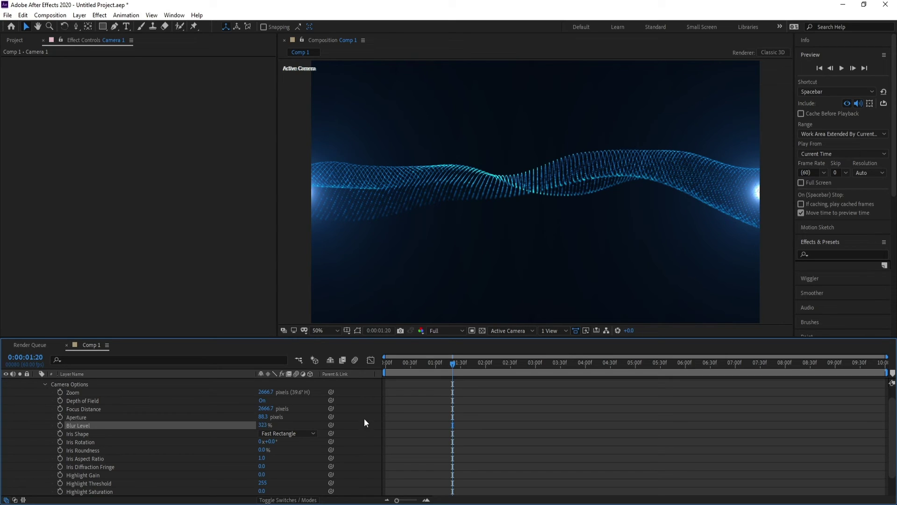
left_click_drag(464, 369, 430, 369)
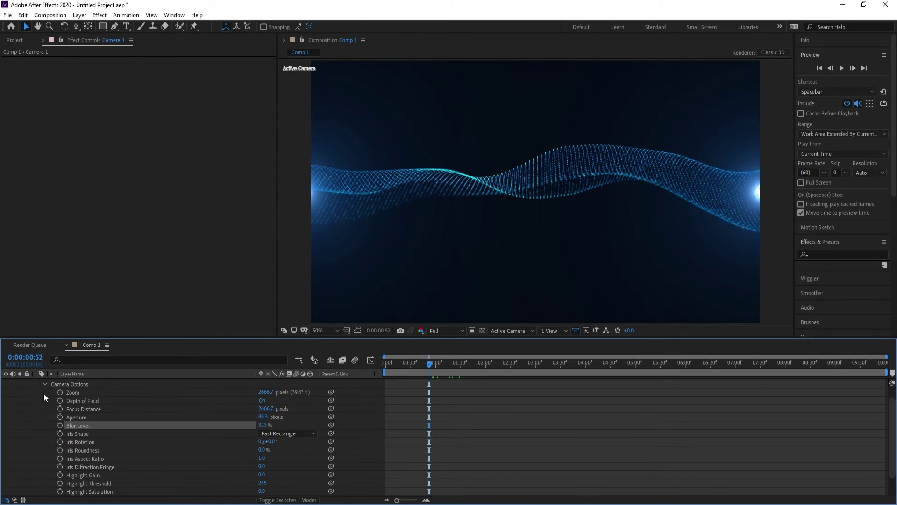
key("space")
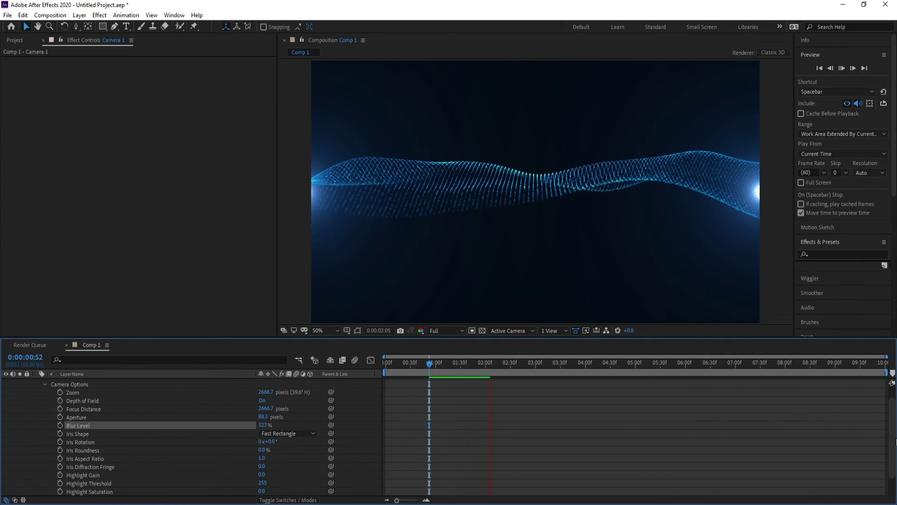
key("space")
scroll(895, 443, "up", 5)
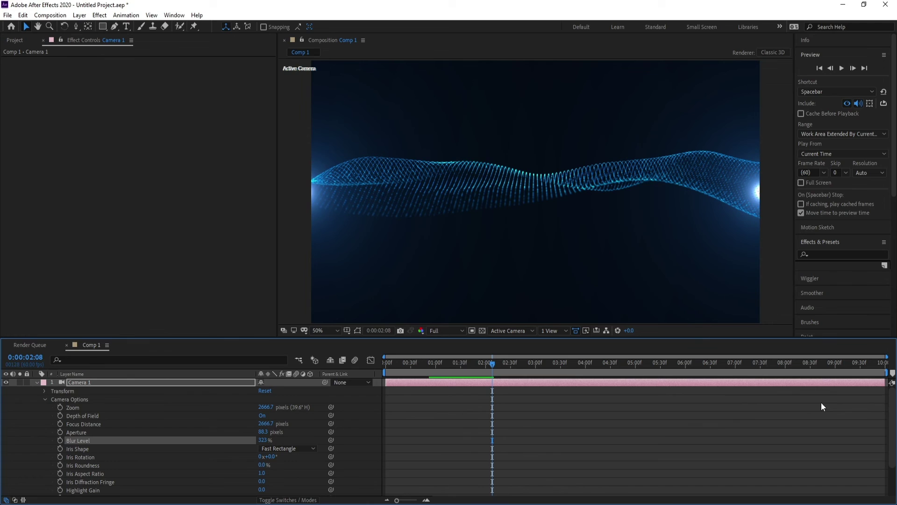
Move the right-edge OF 1 flare's Position XY to 1947, 540 and preview the animation.
left_click(36, 383)
left_click(87, 398)
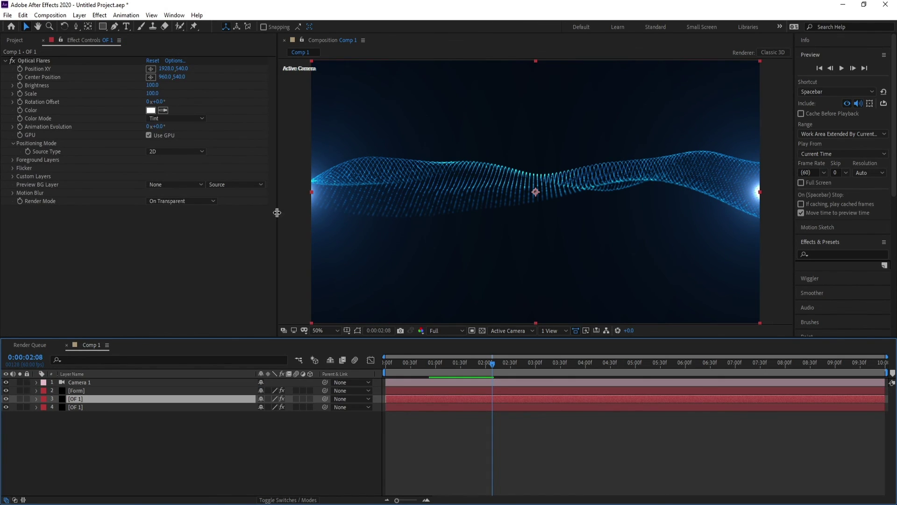
left_click_drag(166, 69, 177, 69)
key("space")
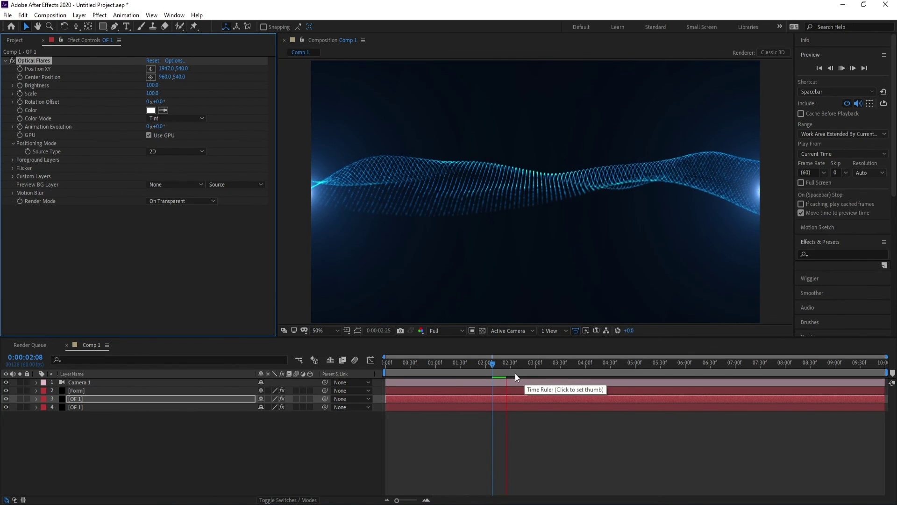